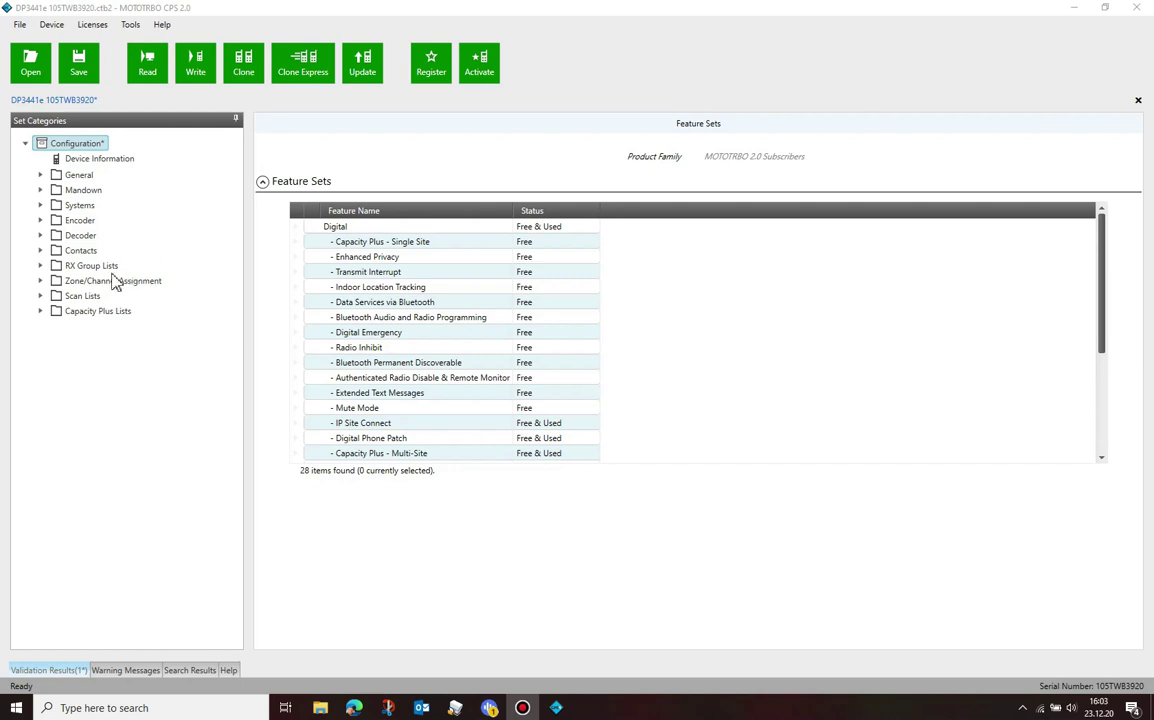
# Step: Try to copy all 16 channels from the zone items list of Zone1
pyautogui.click(41, 282)
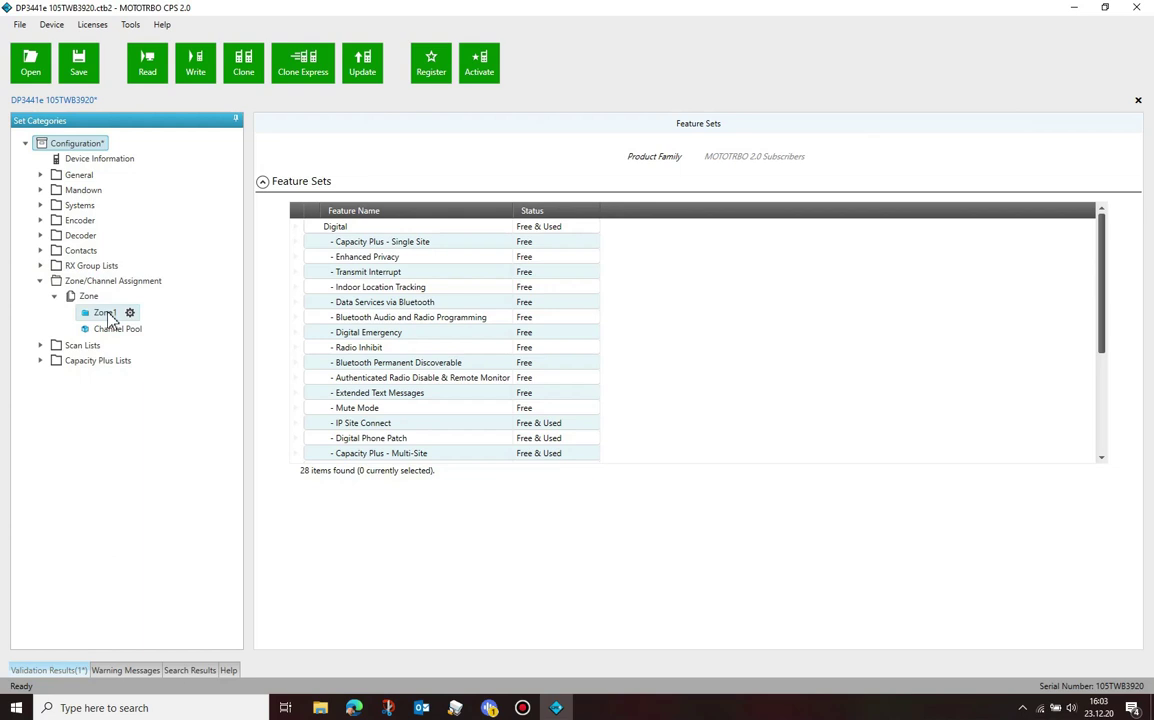
pyautogui.click(105, 313)
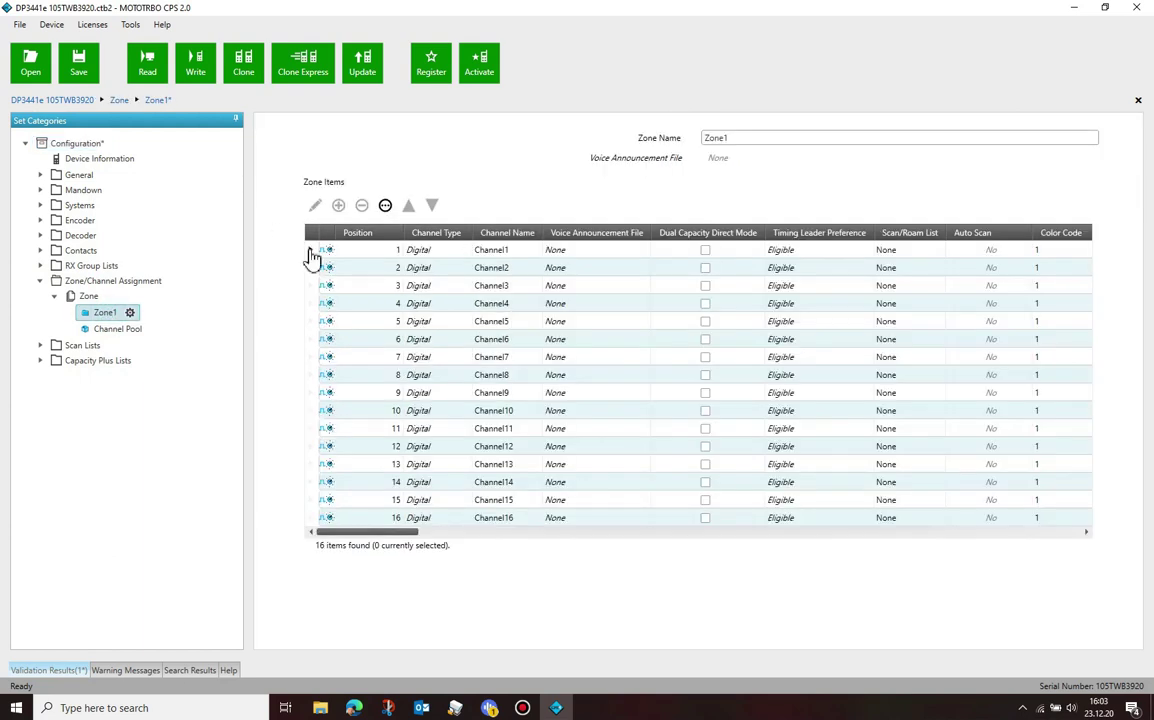
pyautogui.click(311, 252)
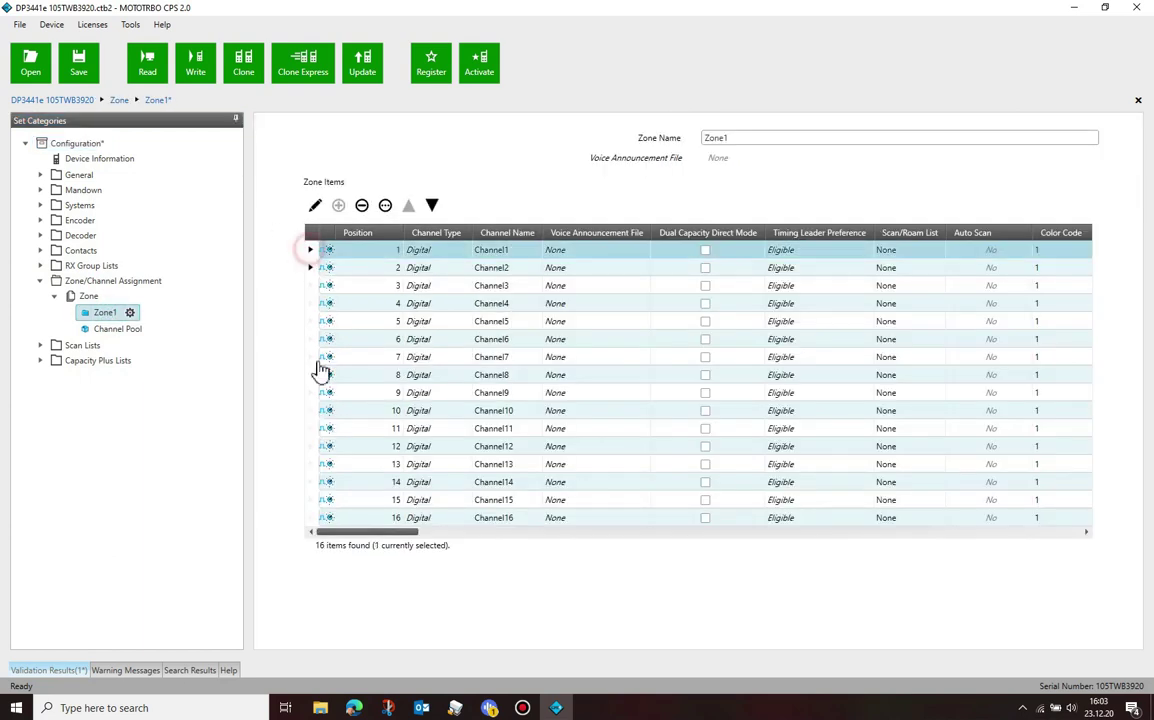
pyautogui.keyDown('shift'); pyautogui.click(313, 519); pyautogui.keyUp('shift')
pyautogui.rightClick(311, 522)
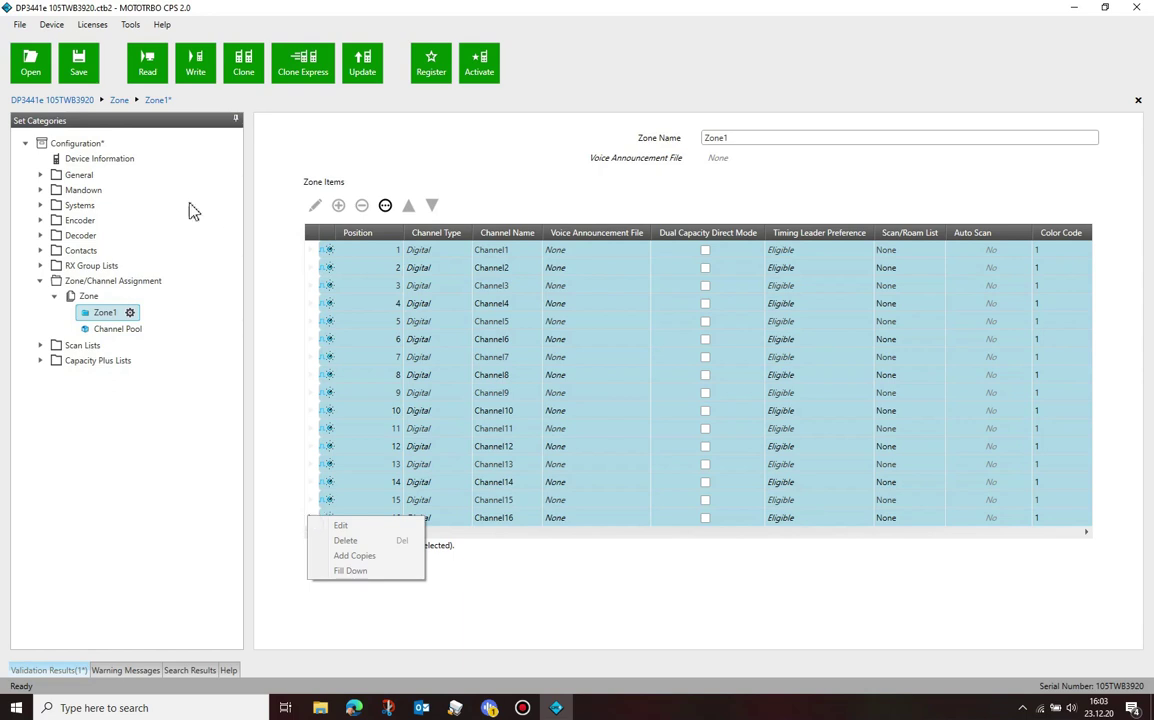
# Step: Copy the Zone1 set and try to paste it into the Channel Pool
pyautogui.click(105, 316)
pyautogui.rightClick(107, 319)
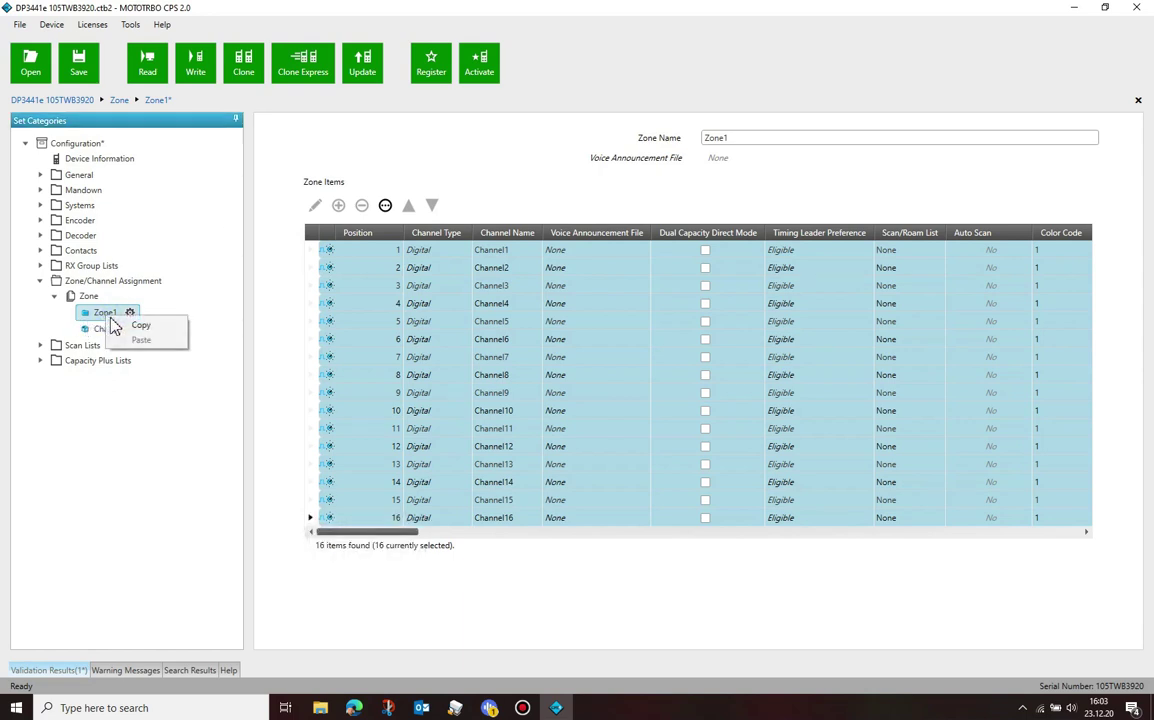
pyautogui.click(136, 326)
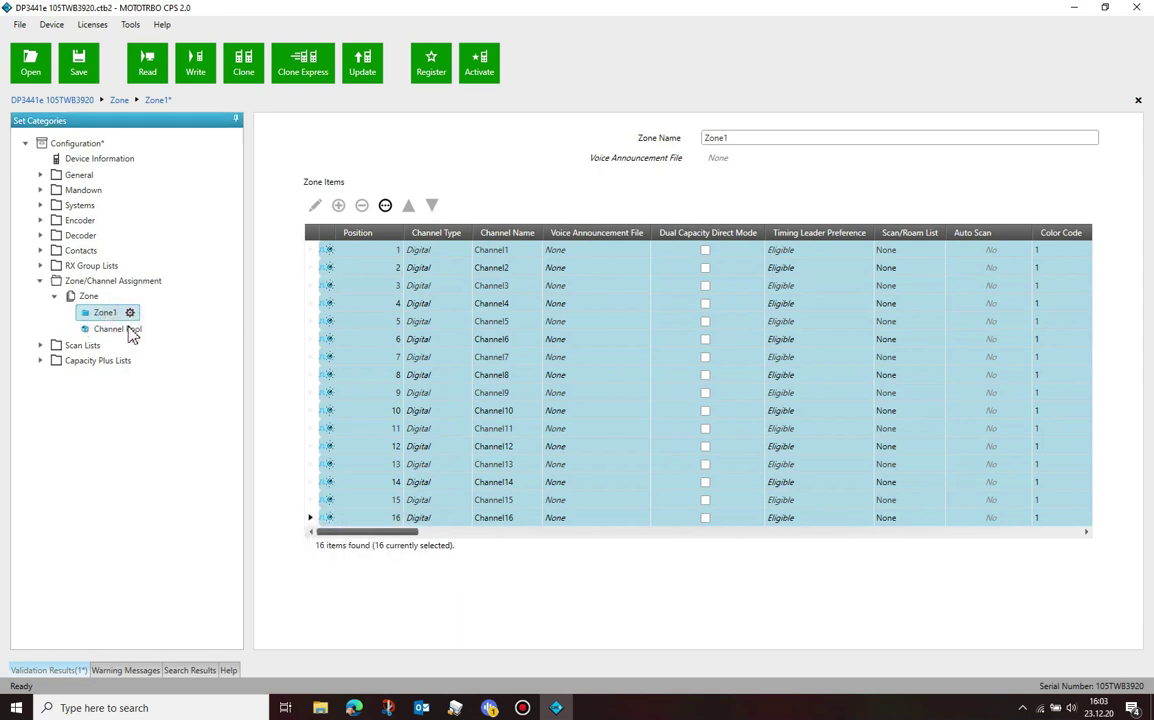
pyautogui.click(127, 331)
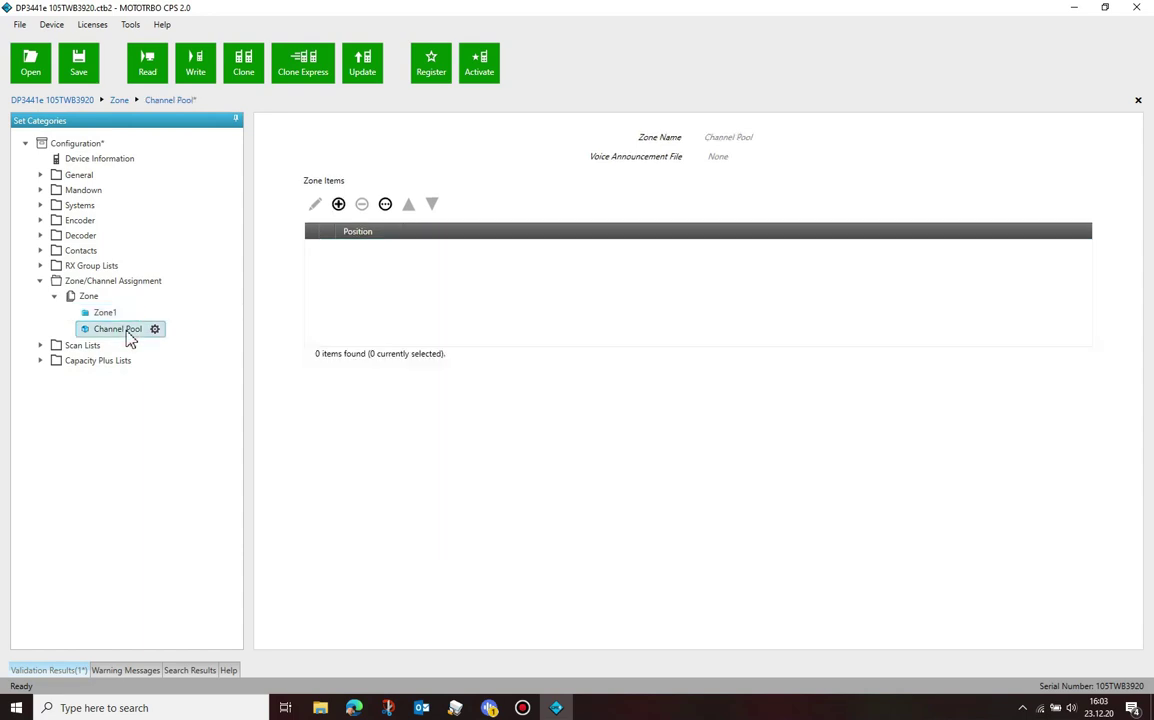
pyautogui.rightClick(127, 334)
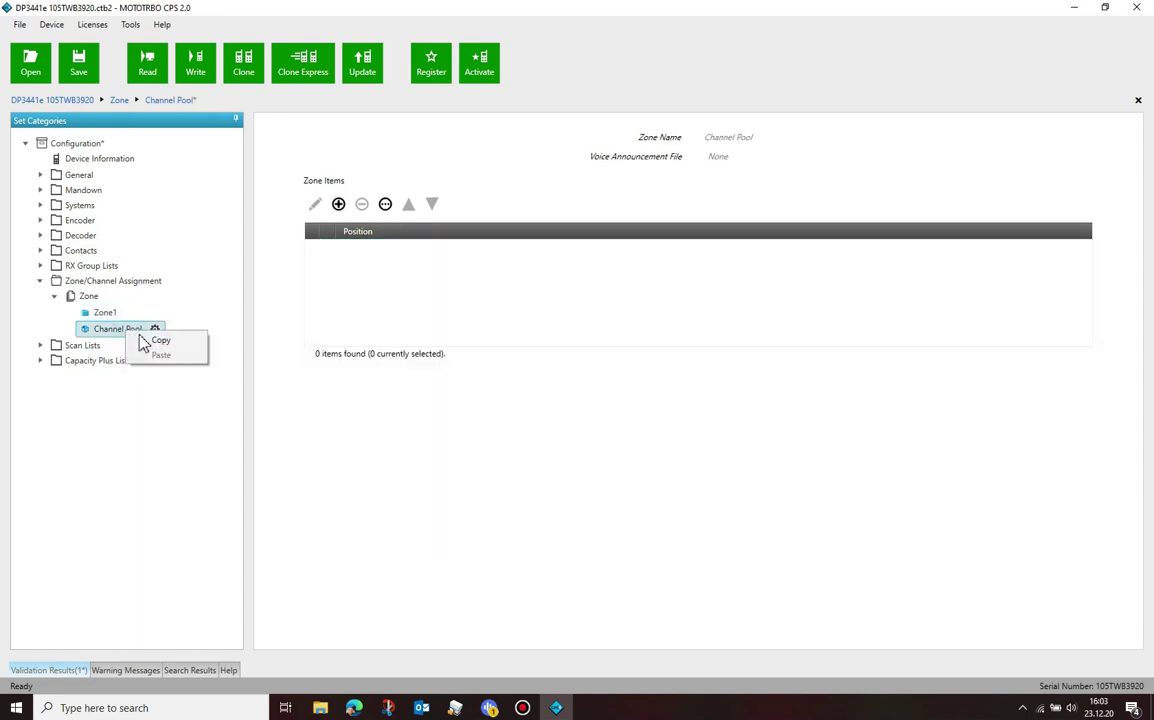
pyautogui.rightClick(483, 304)
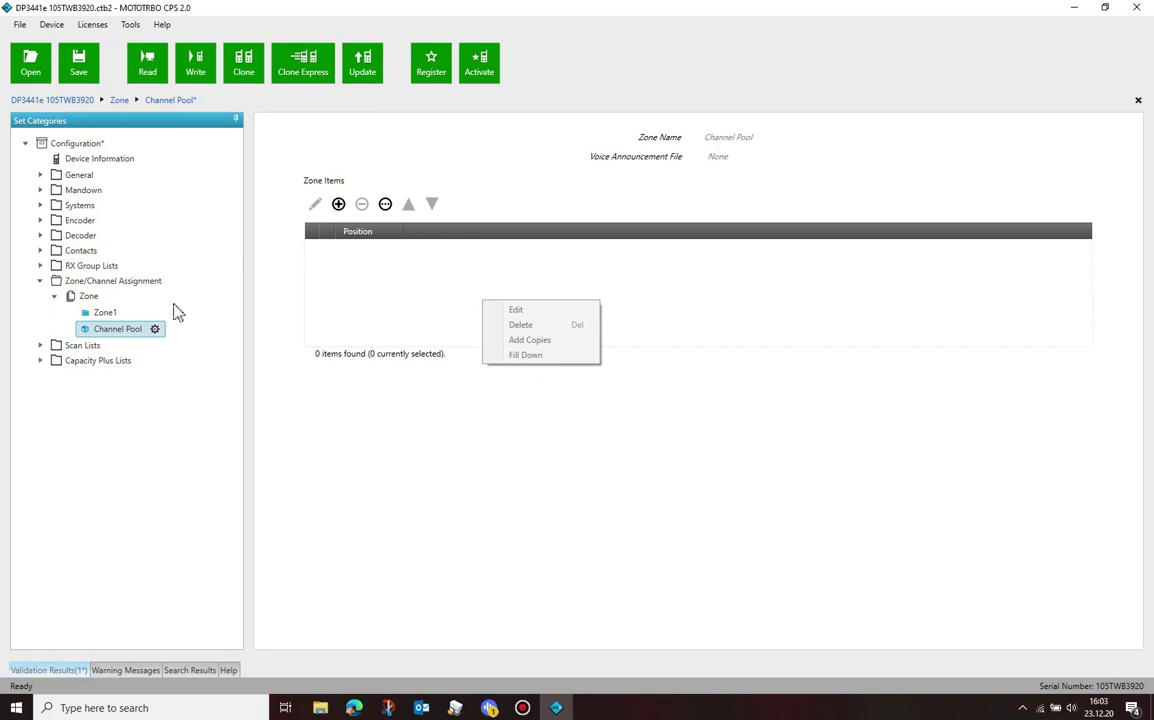
# Step: Return to Zone1, then try to paste the copied zone into the parent Zone category
pyautogui.click(97, 314)
pyautogui.click(133, 322)
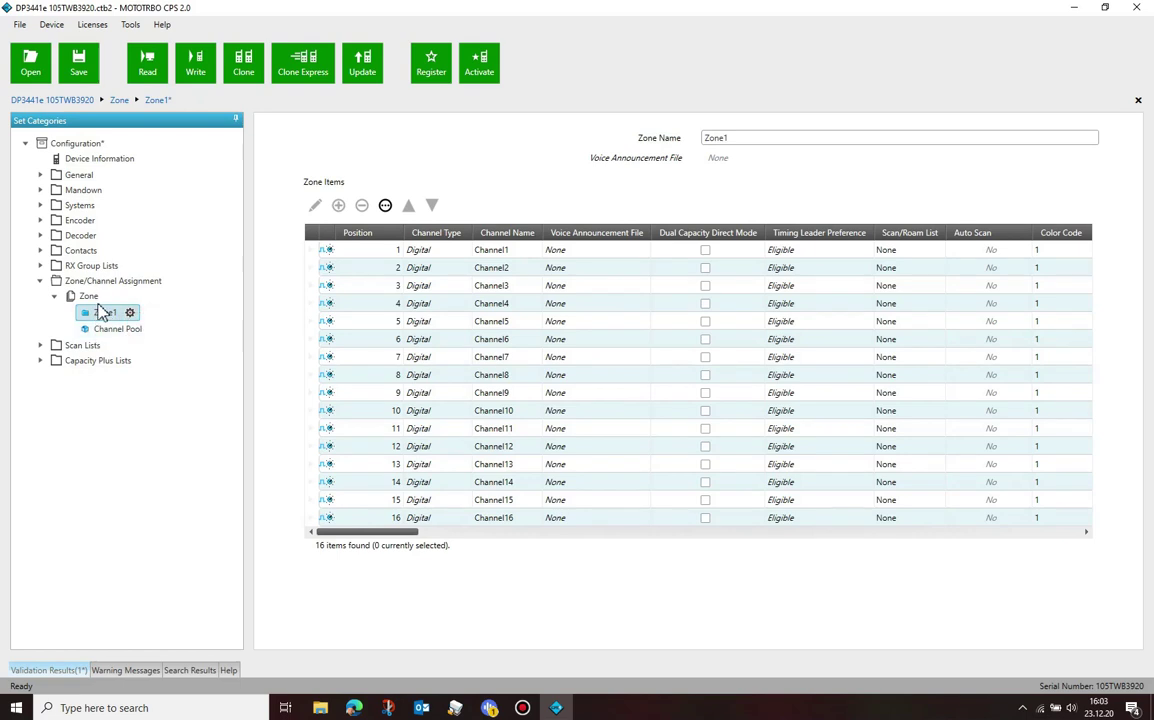
pyautogui.click(90, 300)
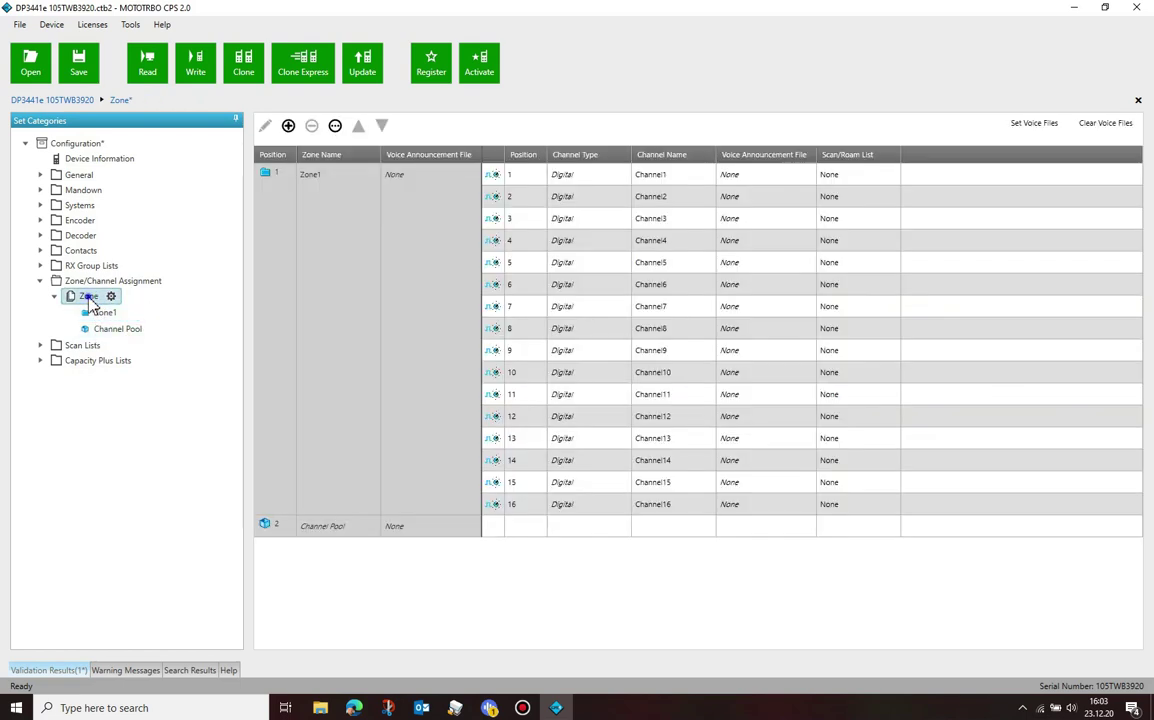
pyautogui.rightClick(90, 298)
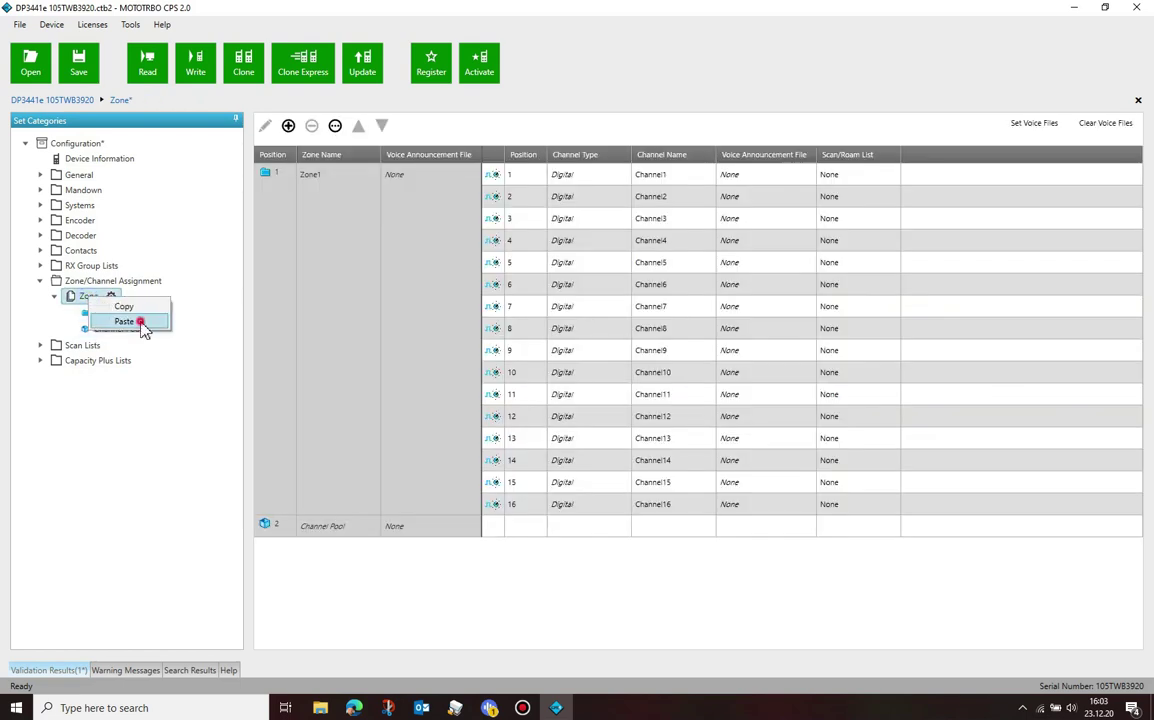
pyautogui.click(141, 320)
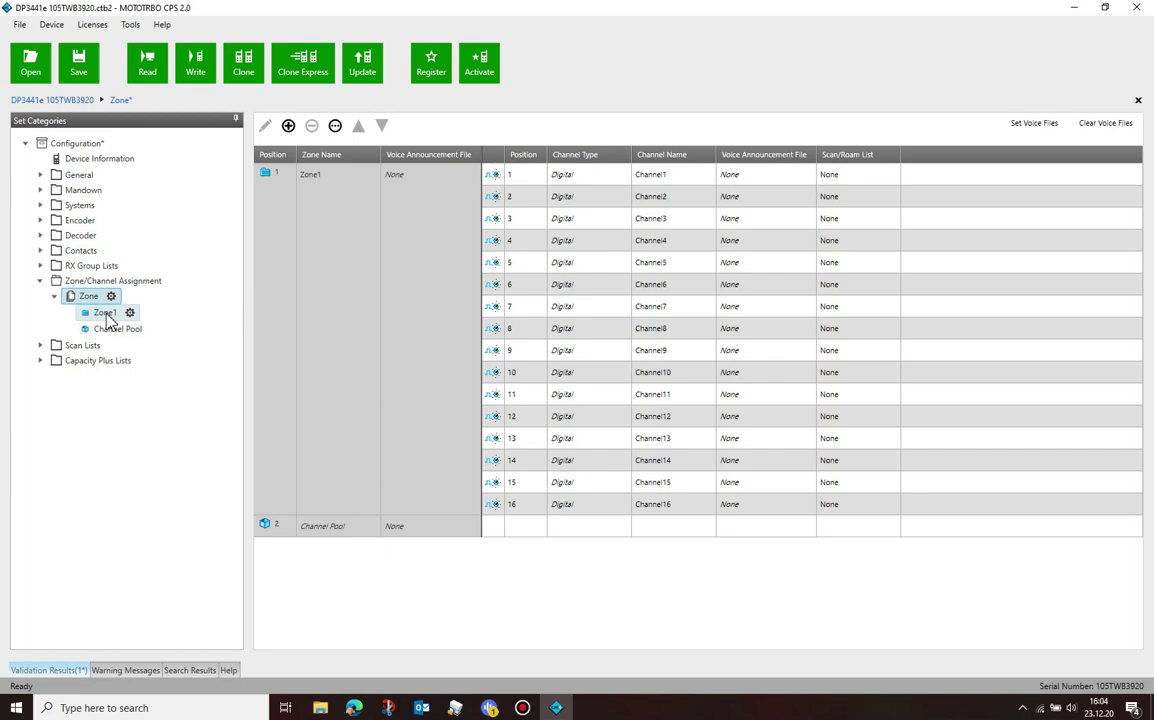
# Step: Copy the Zone1 set from the Zone/Channel Assignment category
pyautogui.click(108, 315)
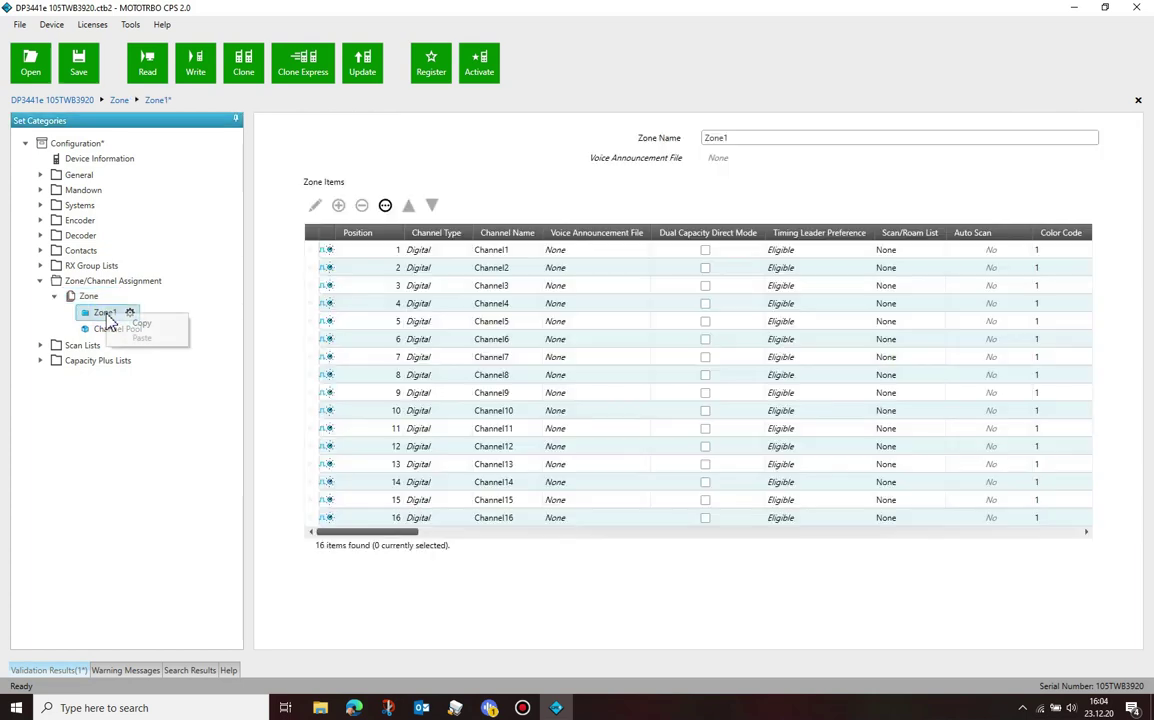
pyautogui.rightClick(108, 314)
pyautogui.click(141, 326)
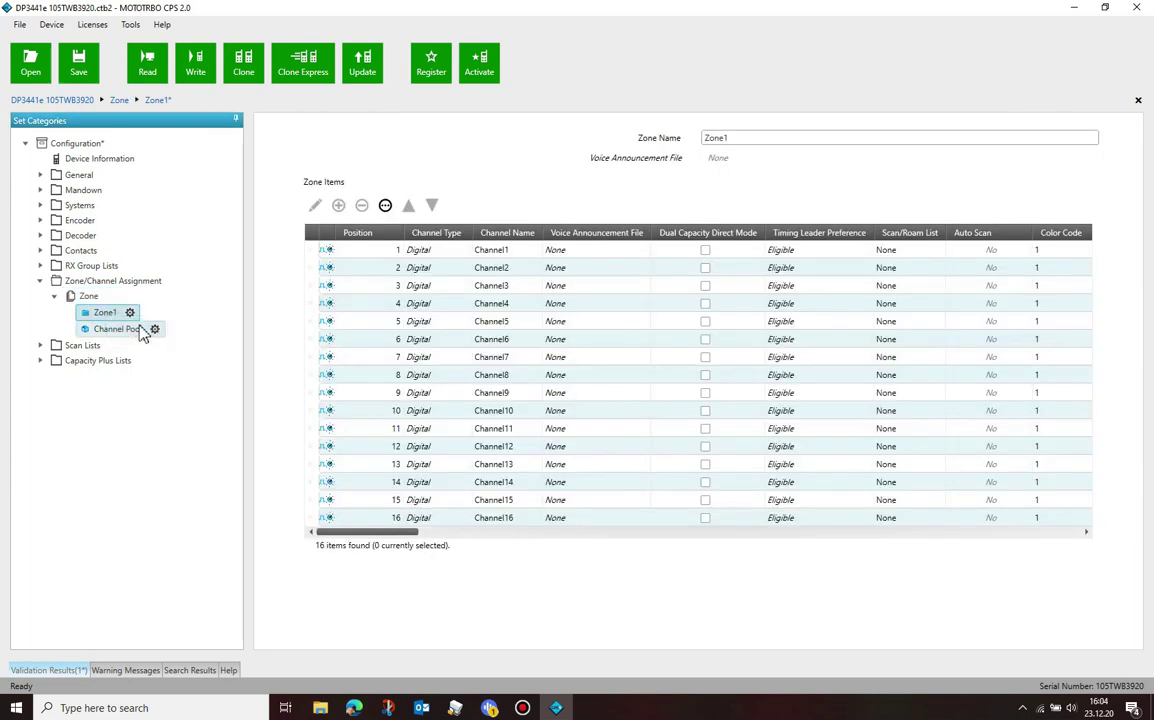
# Step: Switch to Notepad++ and paste the copied zone data into the empty document
pyautogui.click(120, 708)
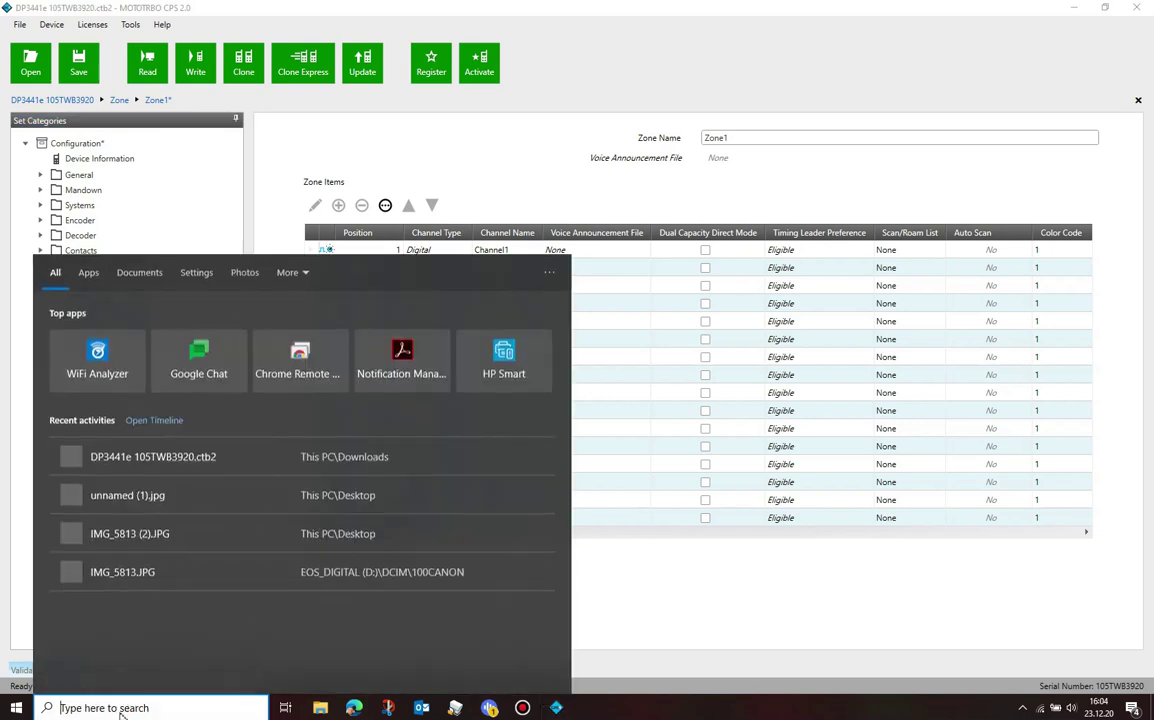
pyautogui.write('notepad++')
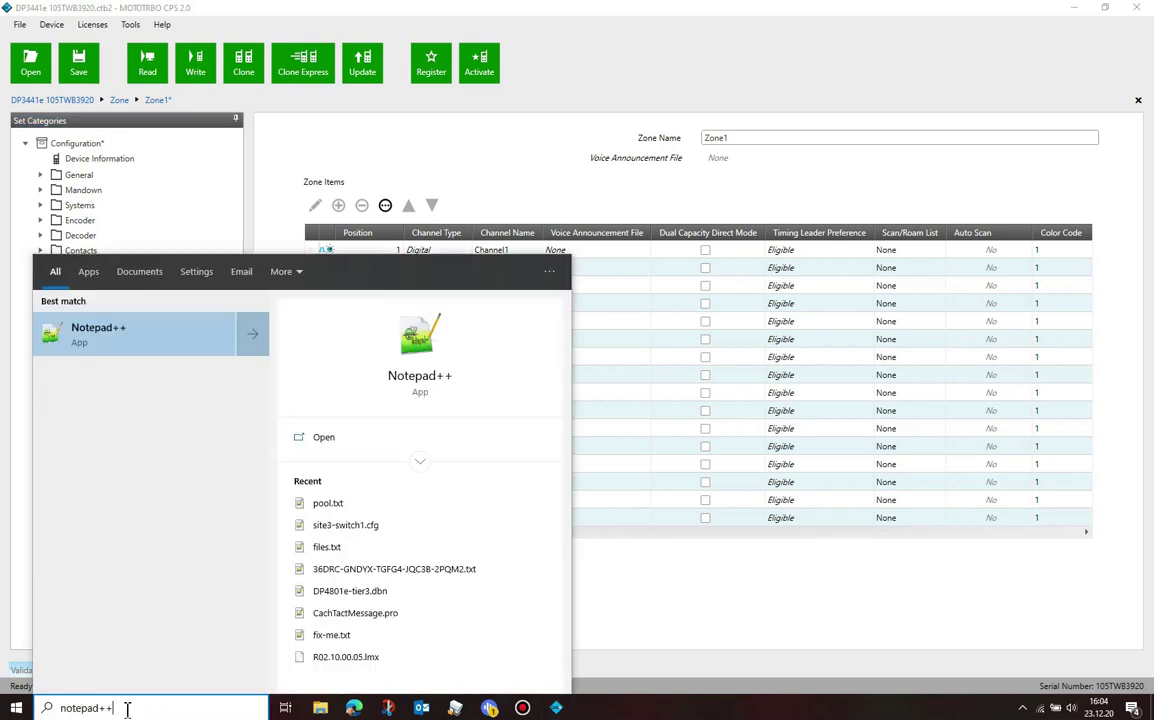
pyautogui.click(140, 343)
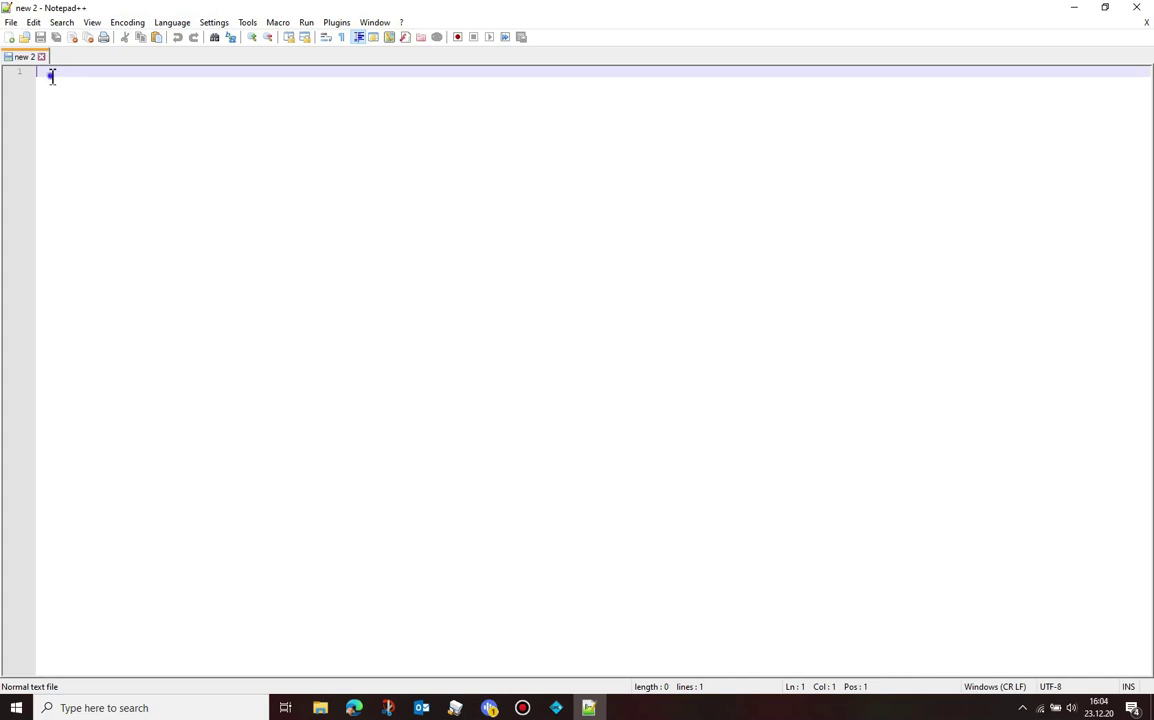
pyautogui.rightClick(49, 75)
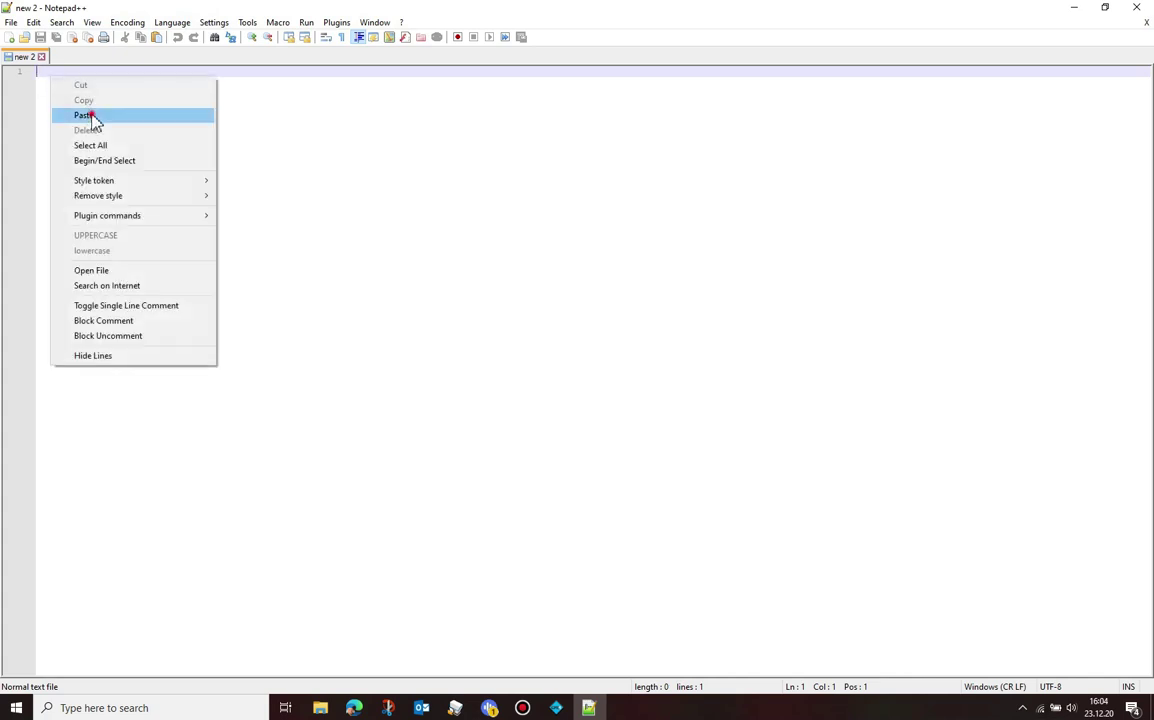
pyautogui.click(84, 114)
pyautogui.scroll(20, 842, 414)
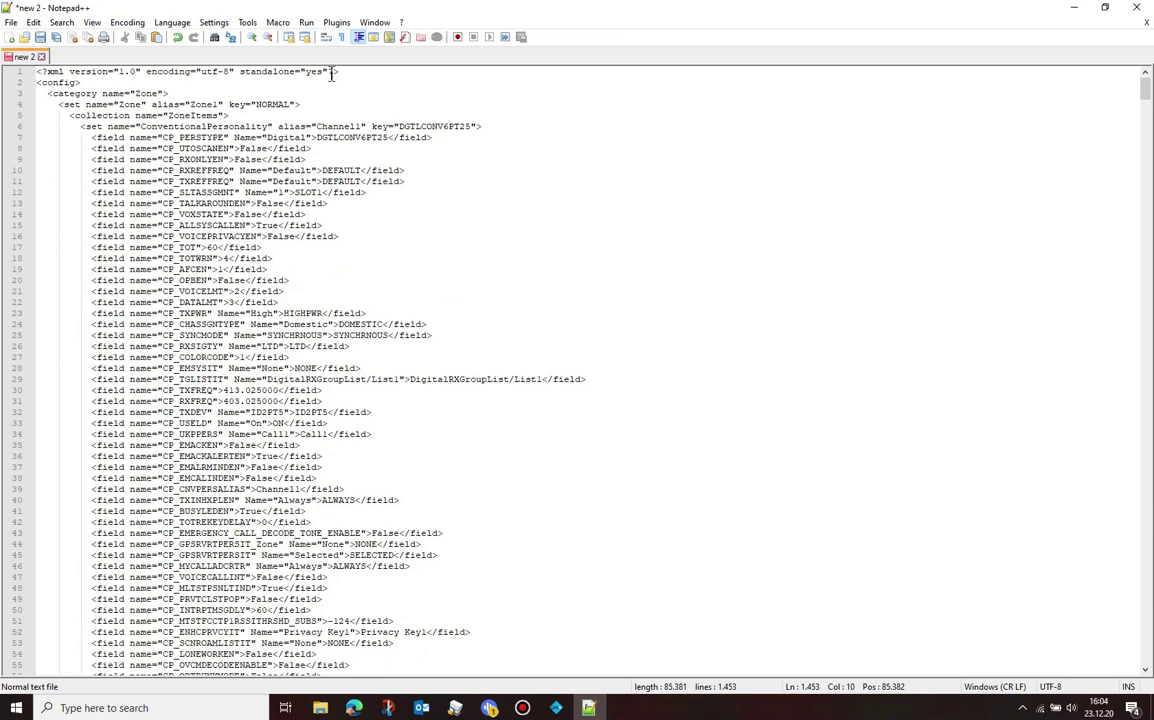
# Step: Change the alias of the Zone set near the start of the XML to "Channel Pool"
pyautogui.click(219, 104)
pyautogui.press('BackSpace')
pyautogui.press('BackSpace')
pyautogui.press('BackSpace')
pyautogui.press('BackSpace')
pyautogui.press('BackSpace')
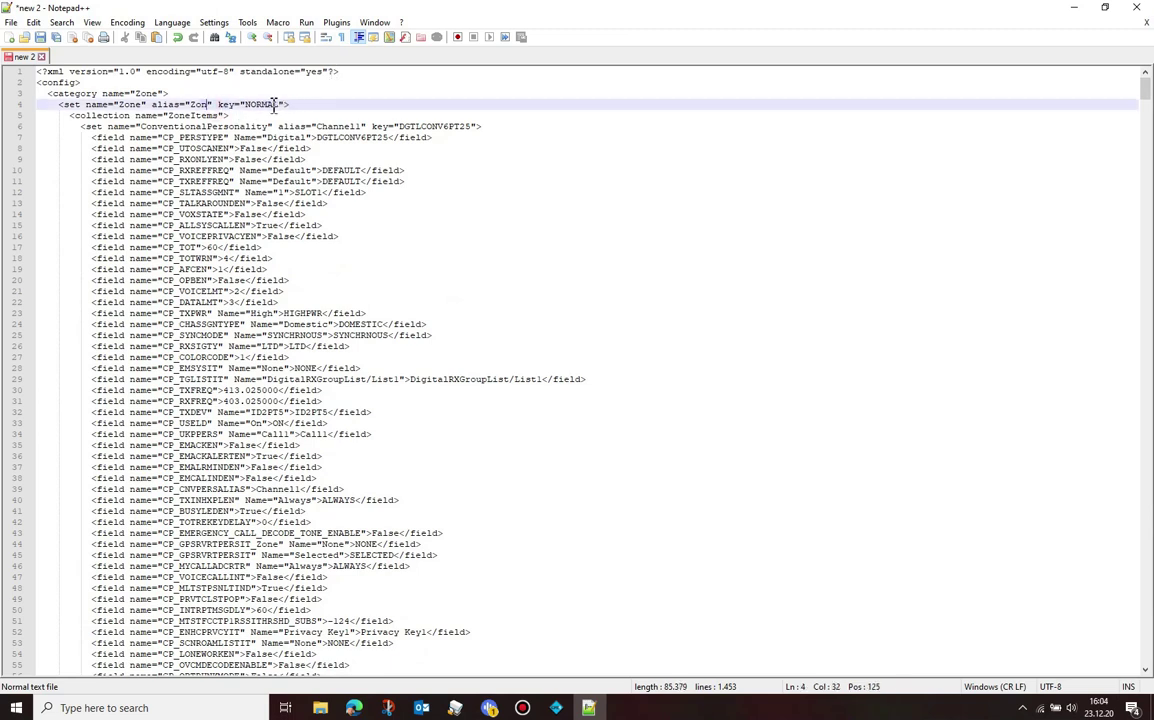
pyautogui.write('Channel')
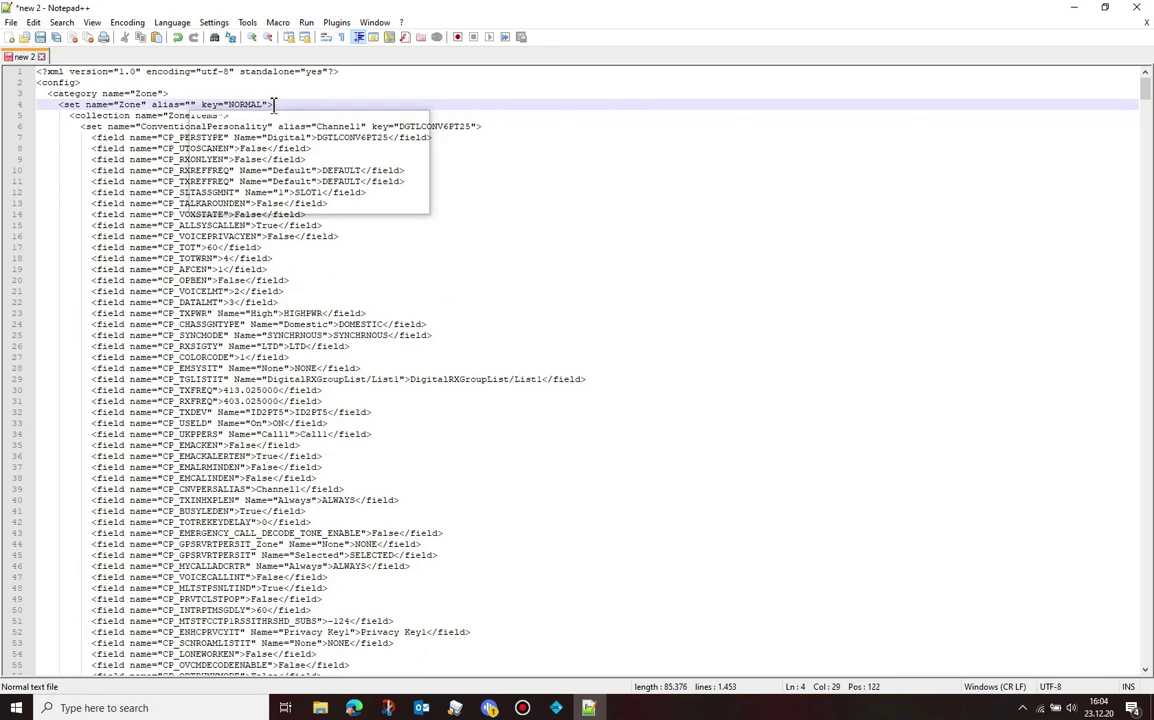
pyautogui.write(' Pool')
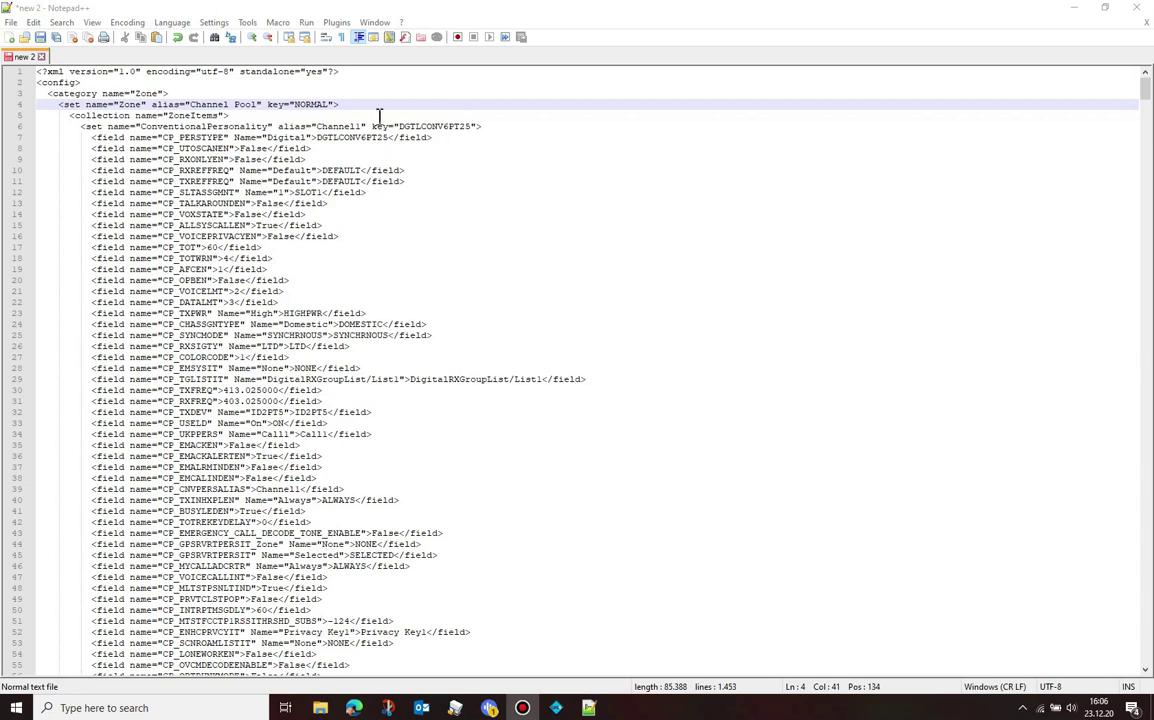
# Step: Change the key attribute of the Zone set on line 4 to "CHANNELPOOL"
pyautogui.click(329, 104)
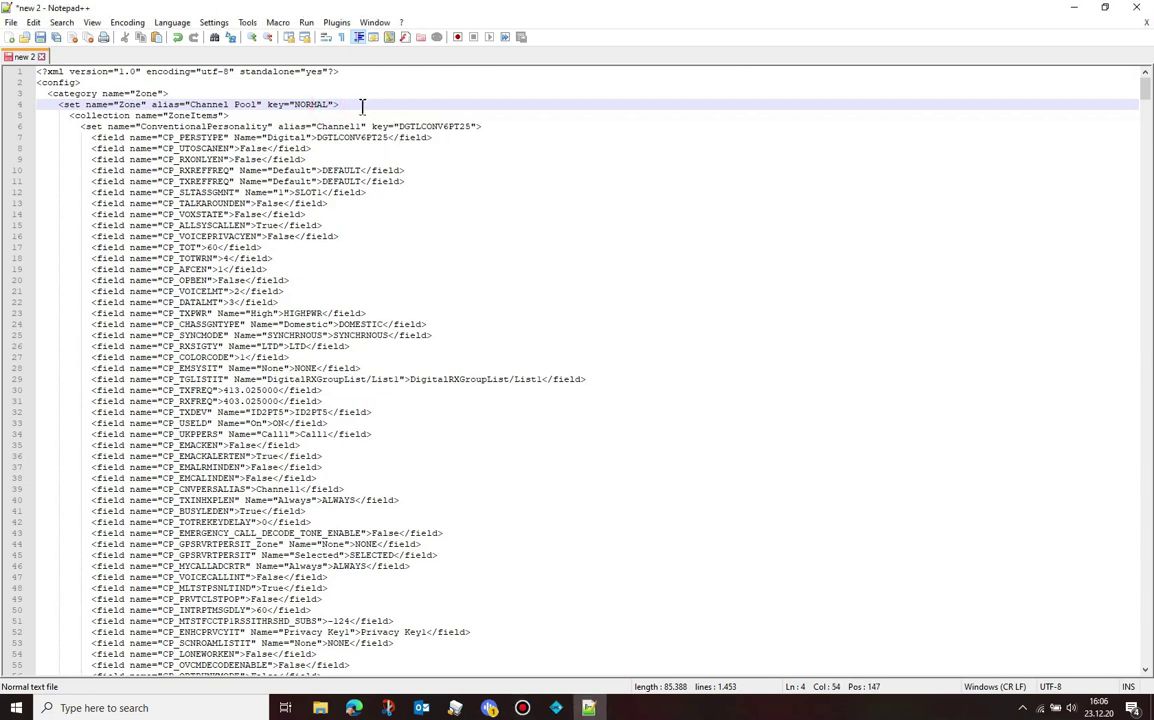
pyautogui.press('BackSpace')
pyautogui.press('BackSpace')
pyautogui.press('BackSpace')
pyautogui.press('BackSpace')
pyautogui.press('BackSpace')
pyautogui.write('CHANNELPOO')
# Step: Change the value of the ZP_ZONEALIAS field near the end of the XML to "Channel Pool"
pyautogui.scroll(-20, 384, 237)
pyautogui.moveTo(1146, 130); pyautogui.dragTo(1150, 652)
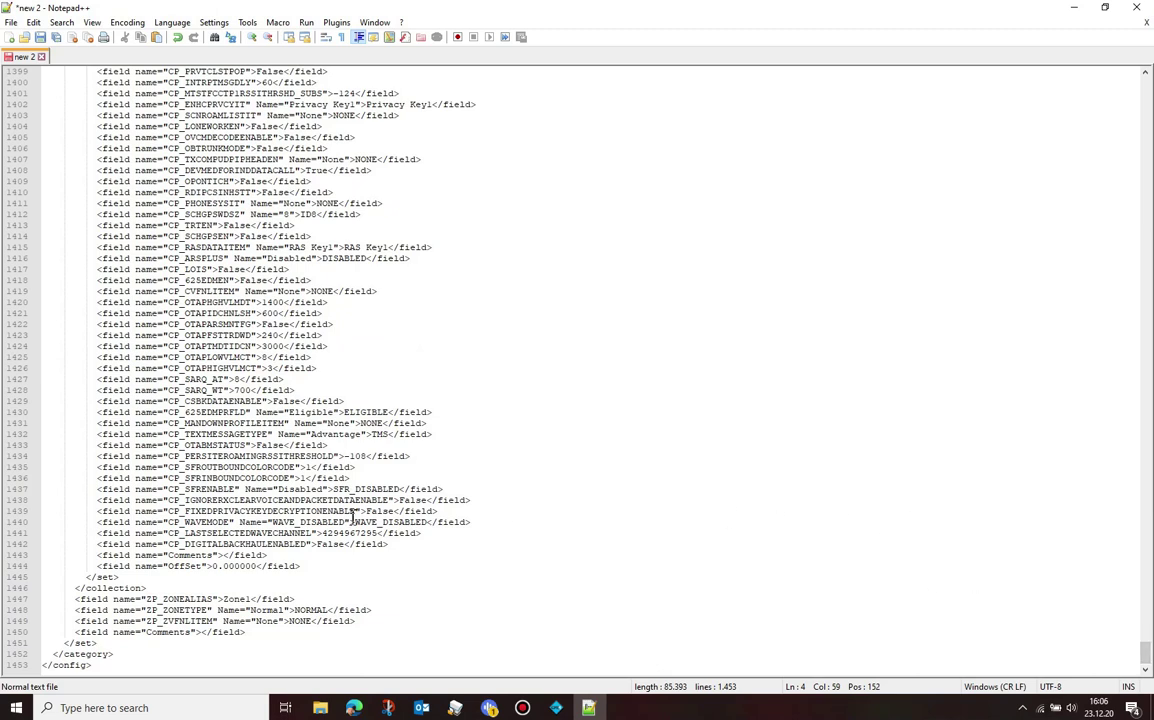
pyautogui.click(246, 599)
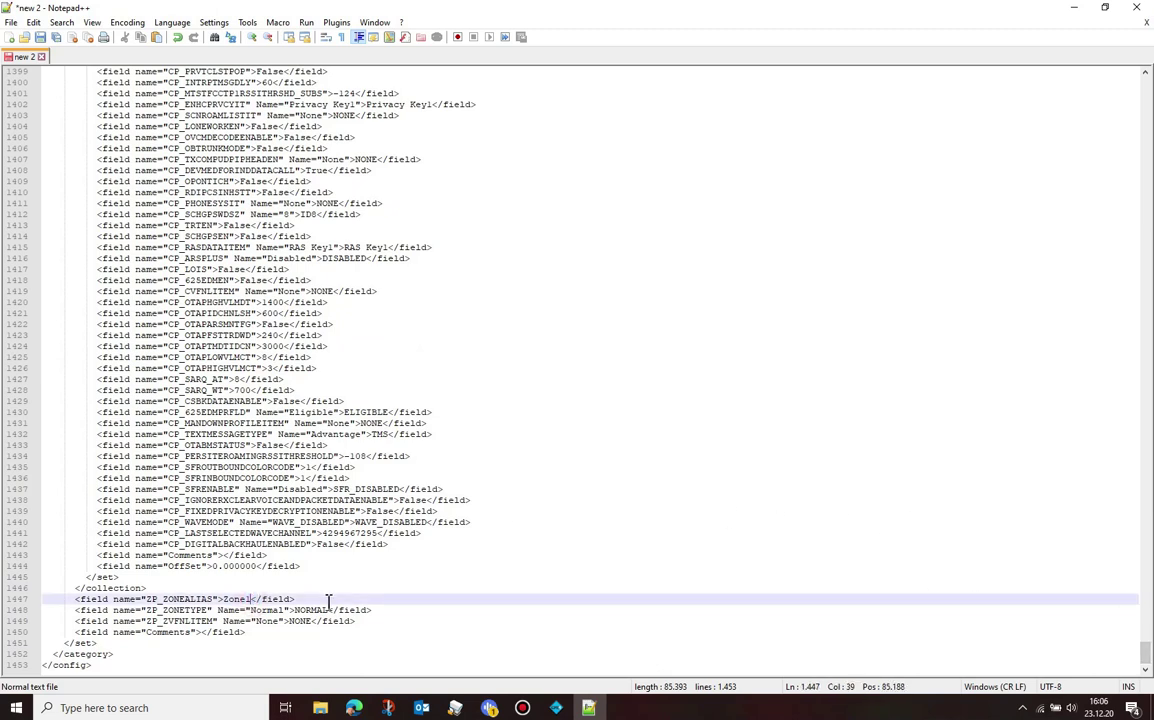
pyautogui.press('BackSpace')
pyautogui.press('BackSpace')
pyautogui.press('BackSpace')
pyautogui.press('BackSpace')
pyautogui.press('BackSpace')
pyautogui.write('cHANNEL 1OOL')
pyautogui.press('BackSpace')
pyautogui.press('BackSpace')
pyautogui.press('BackSpace')
pyautogui.press('BackSpace')
pyautogui.press('BackSpace')
pyautogui.press('BackSpace')
pyautogui.press('BackSpace')
pyautogui.press('BackSpace')
pyautogui.press('BackSpace')
pyautogui.press('BackSpace')
pyautogui.press('BackSpace')
pyautogui.write('Channel Pool')
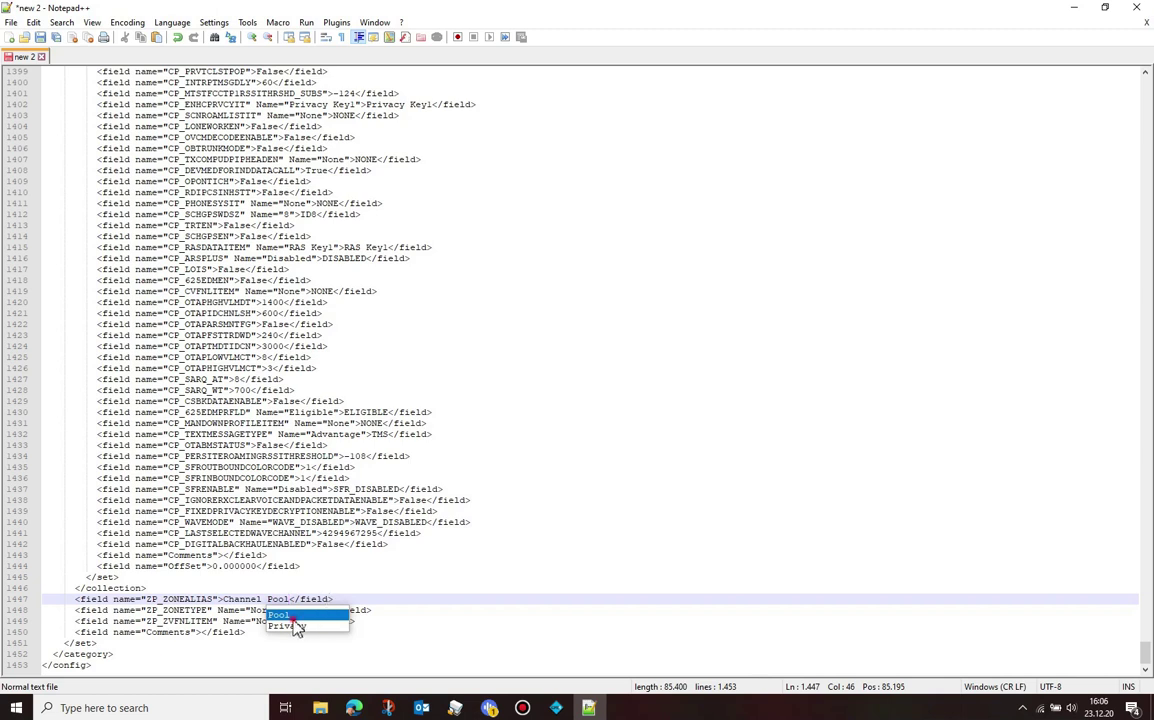
pyautogui.click(418, 599)
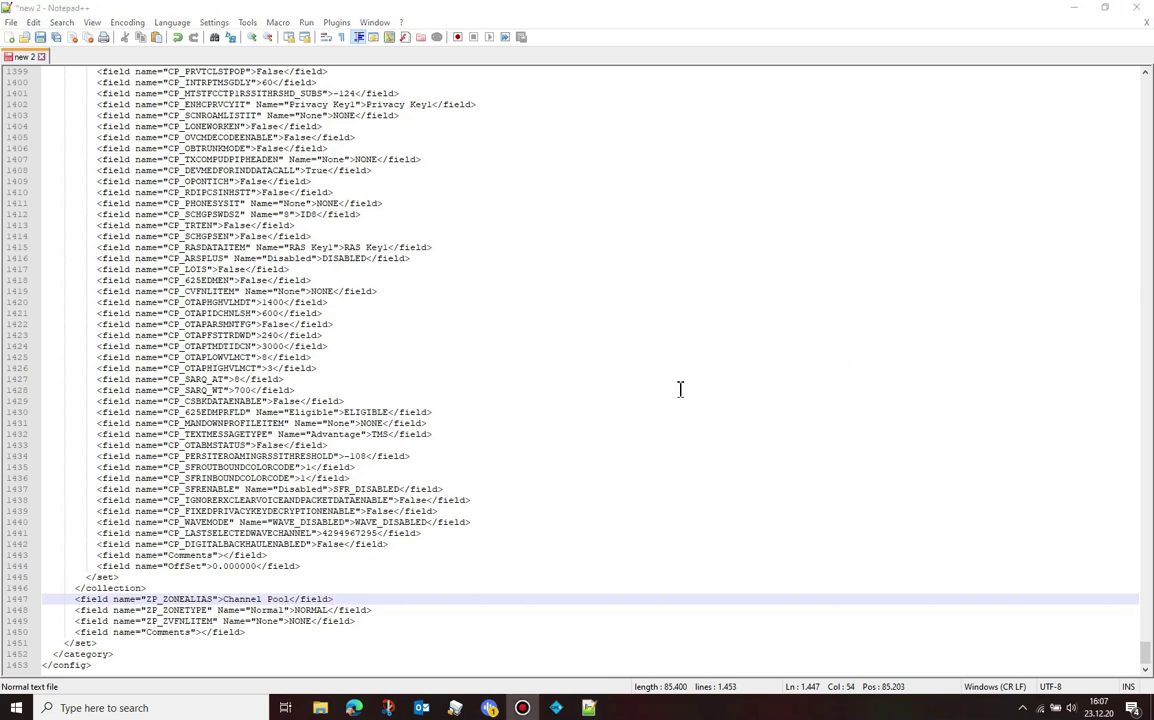
# Step: Change the Name attribute of the ZP_ZONETYPE field to "Channel Pool"
pyautogui.click(291, 610)
pyautogui.press('BackSpace')
pyautogui.press('BackSpace')
pyautogui.press('BackSpace')
pyautogui.press('BackSpace')
pyautogui.press('BackSpace')
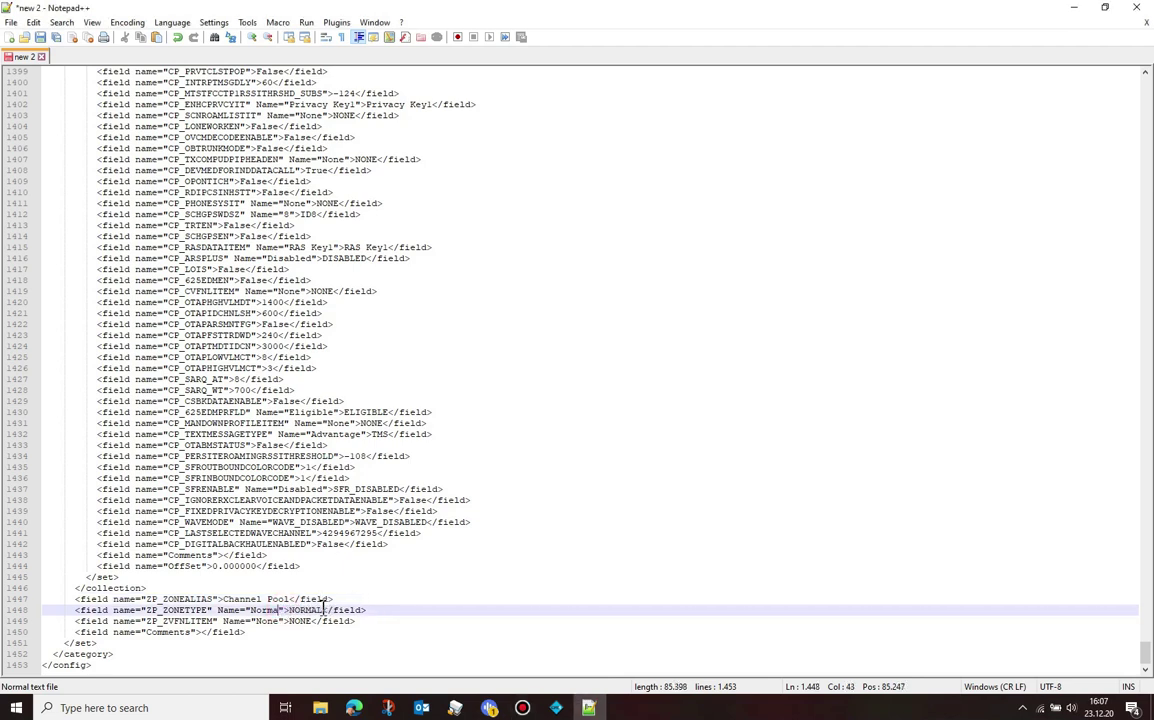
pyautogui.write('C')
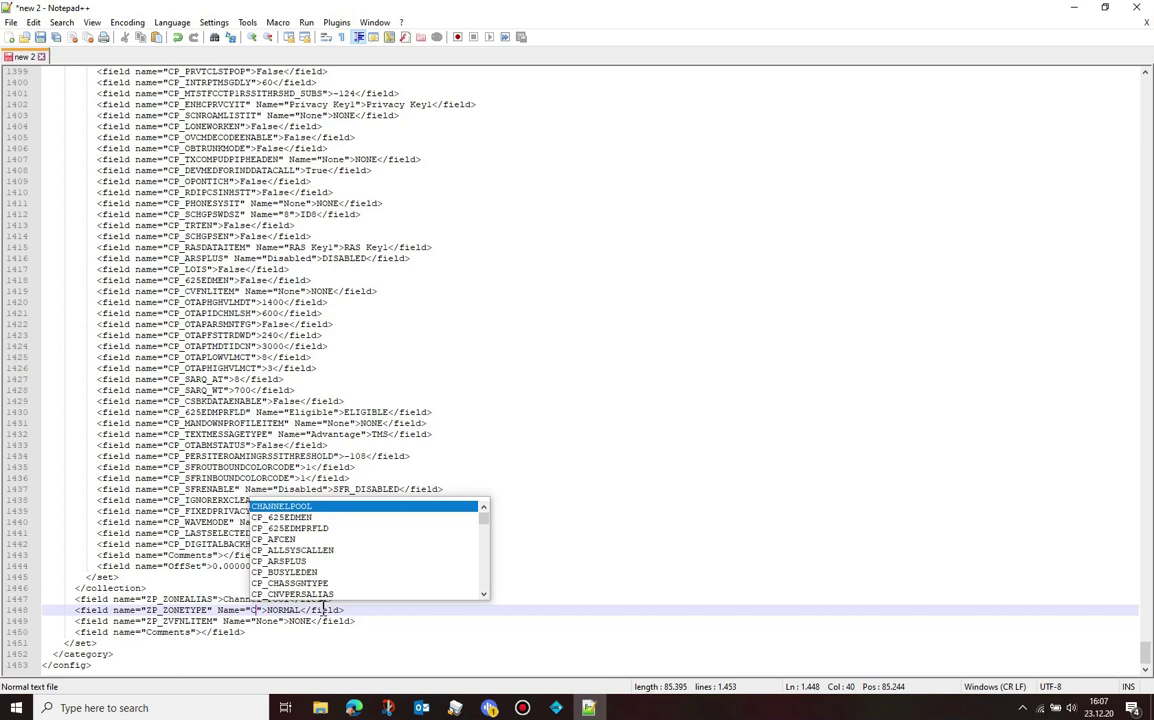
pyautogui.write('hannel ')
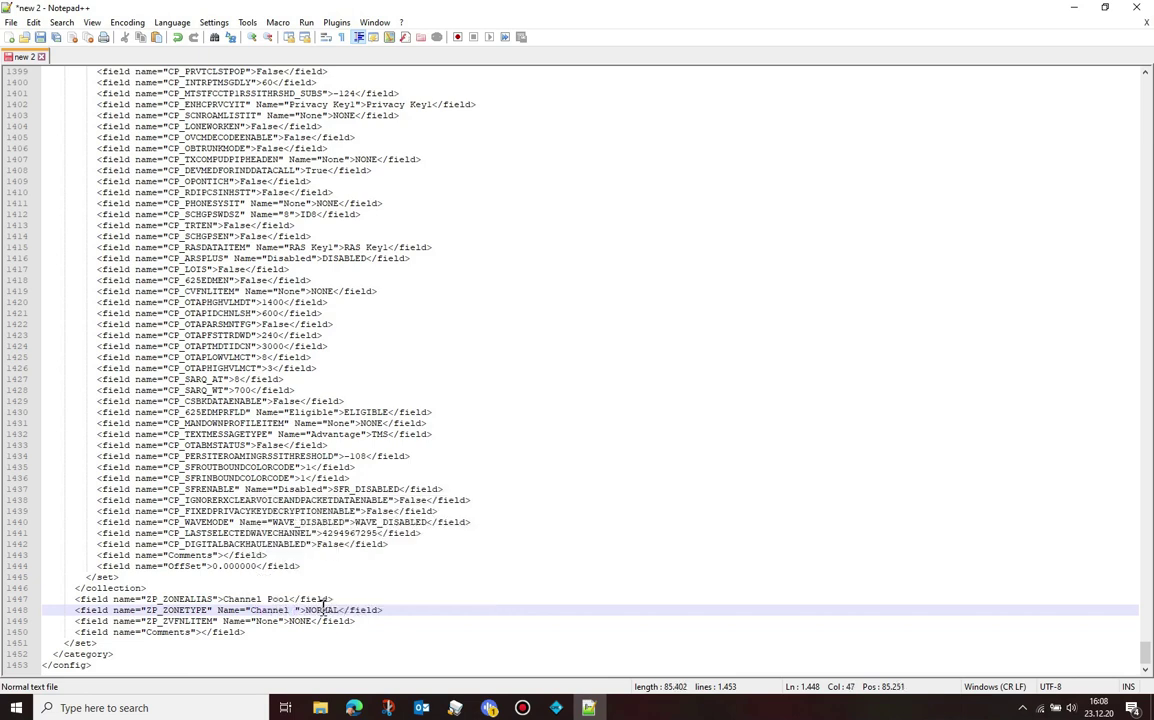
pyautogui.write('Pool')
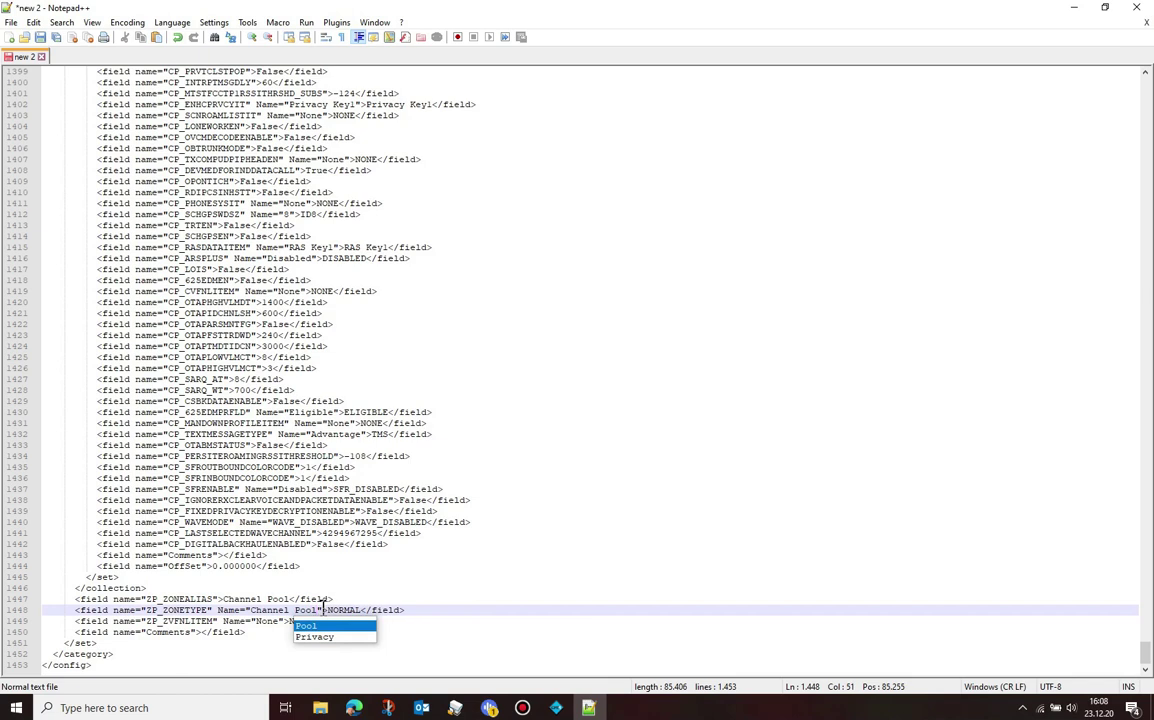
# Step: Replace the value of the ZP_ZONETYPE field with "CHANNELPOOL"
pyautogui.click(361, 610)
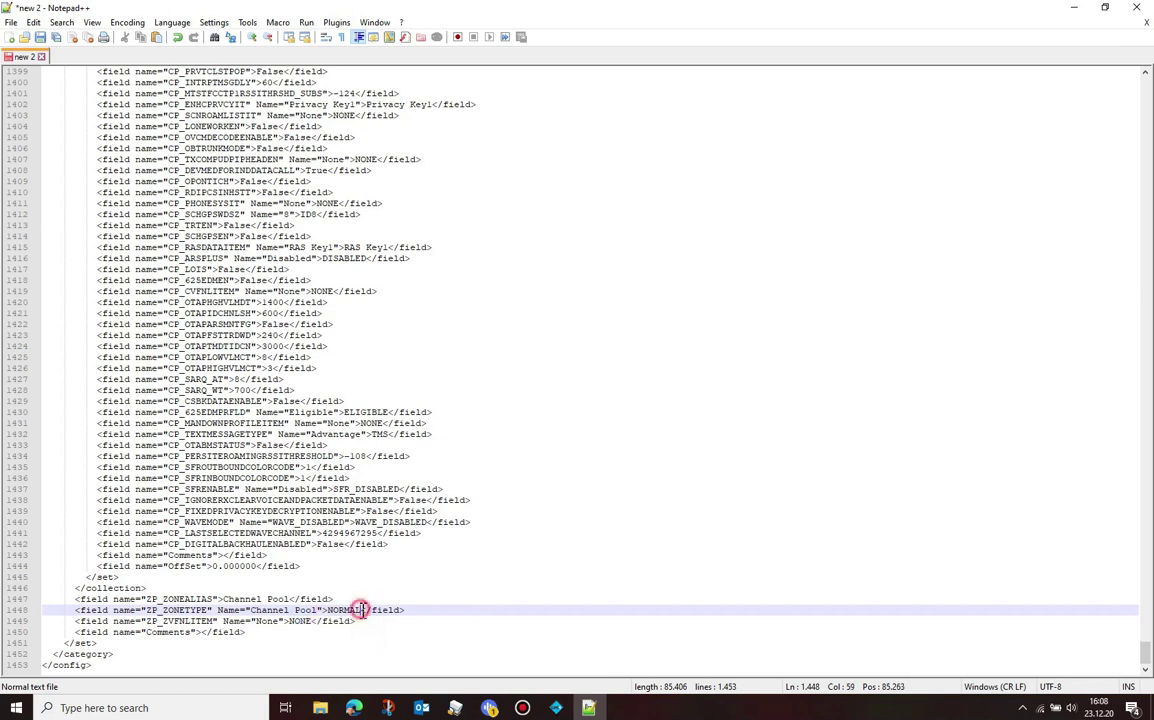
pyautogui.press('BackSpace')
pyautogui.press('BackSpace')
pyautogui.press('BackSpace')
pyautogui.press('BackSpace')
pyautogui.press('BackSpace')
pyautogui.press('BackSpace')
pyautogui.write('ch')
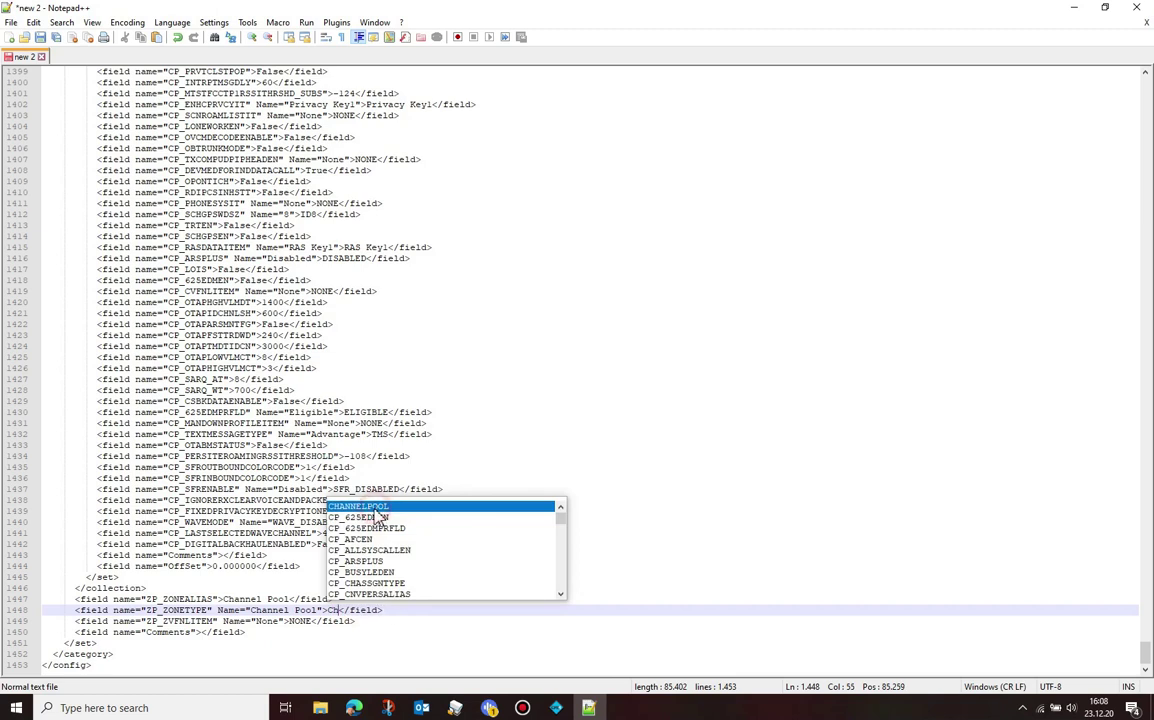
pyautogui.press('Return')
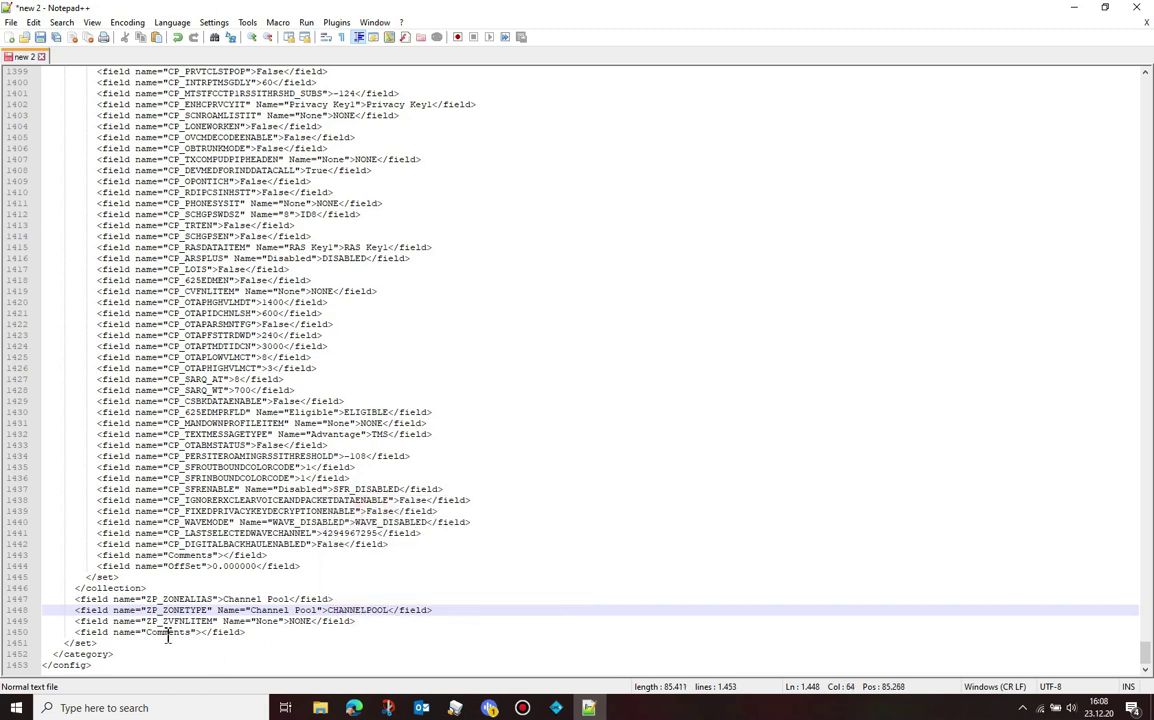
# Step: Select and copy the entire edited zone XML, from the first line through the closing config tag
pyautogui.click(283, 621)
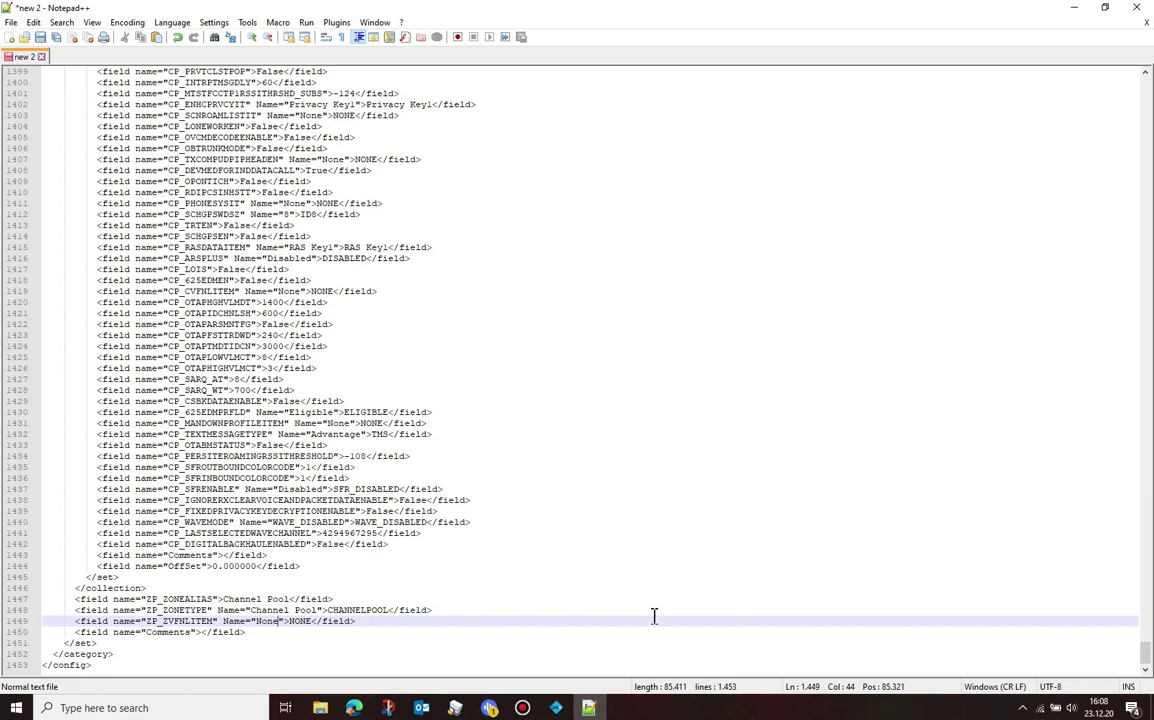
pyautogui.click(524, 370)
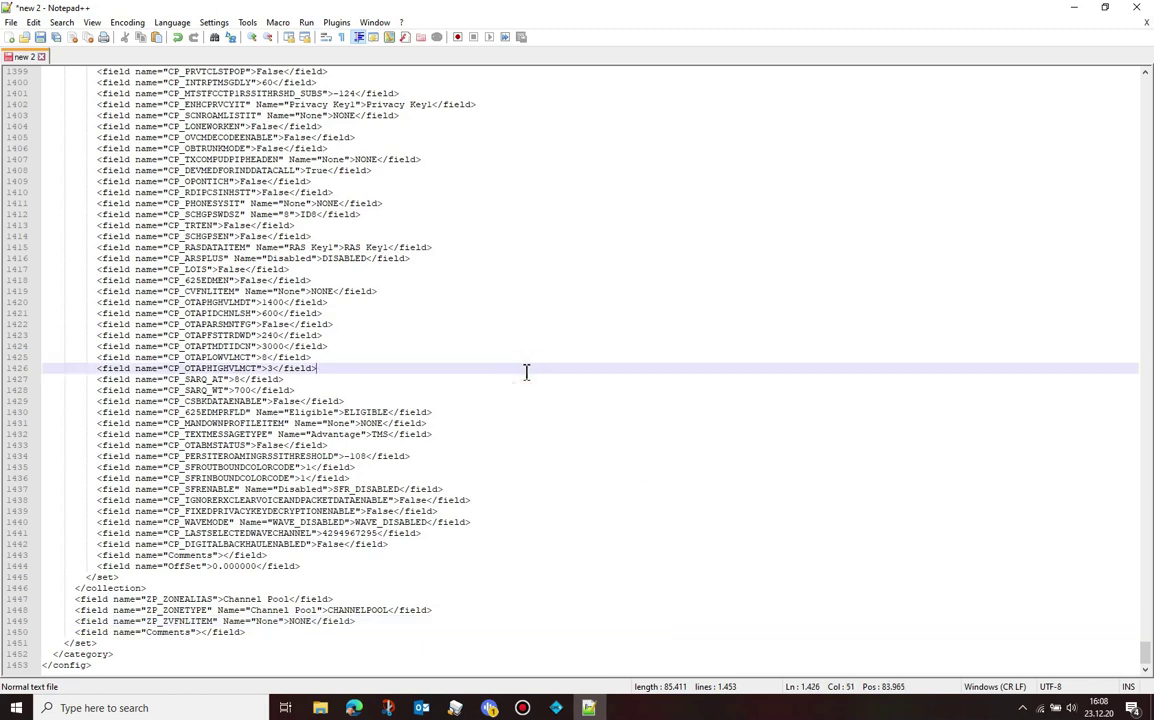
pyautogui.hotkey('ctrl', 'a')
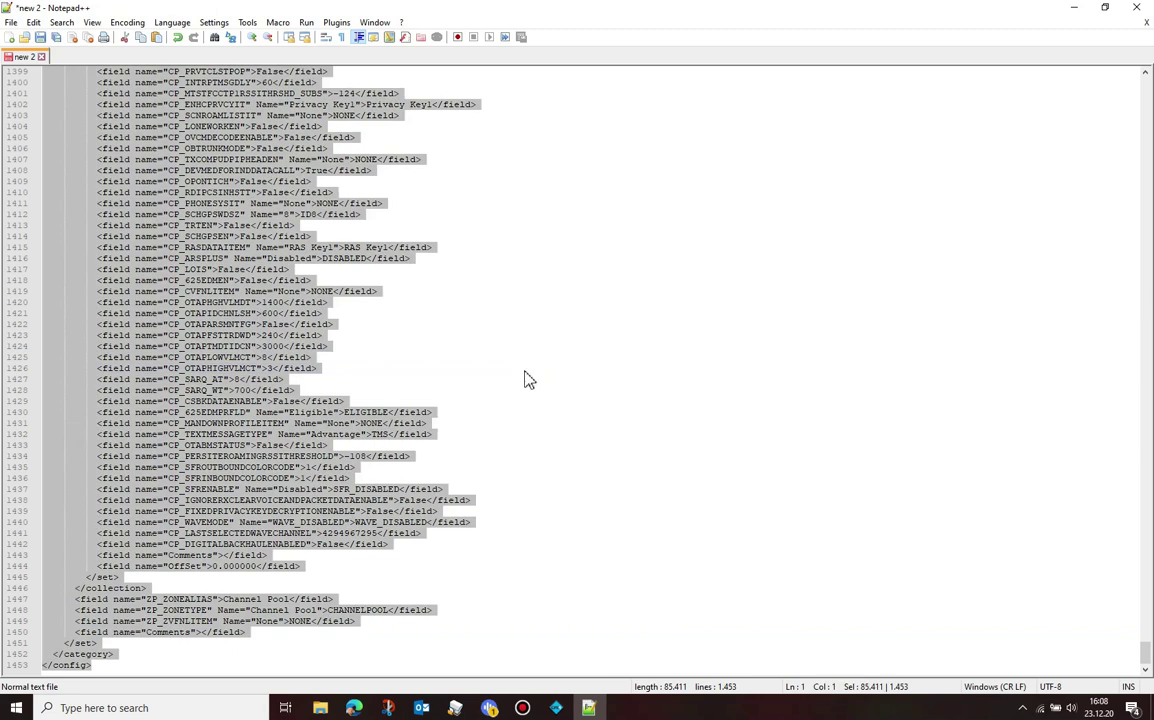
# Step: Switch to MOTOTRBO CPS 2.0 and paste the copied XML onto the Zone node under Zone/Channel Assignment
pyautogui.click(556, 708)
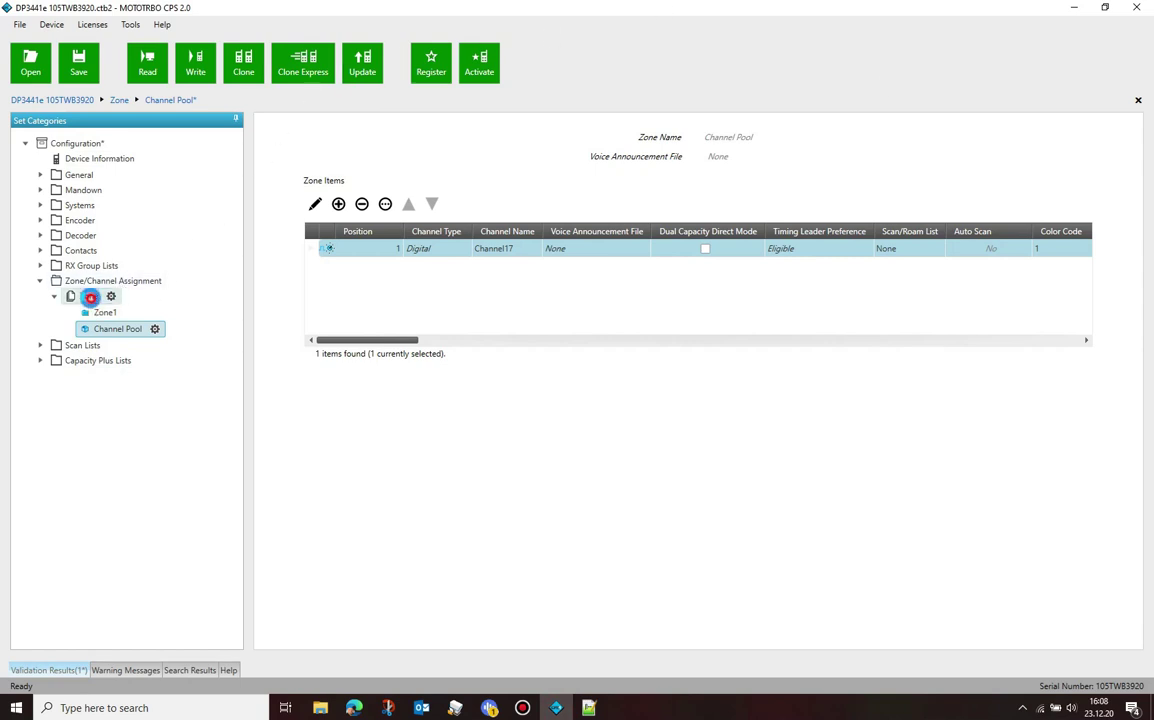
pyautogui.click(90, 297)
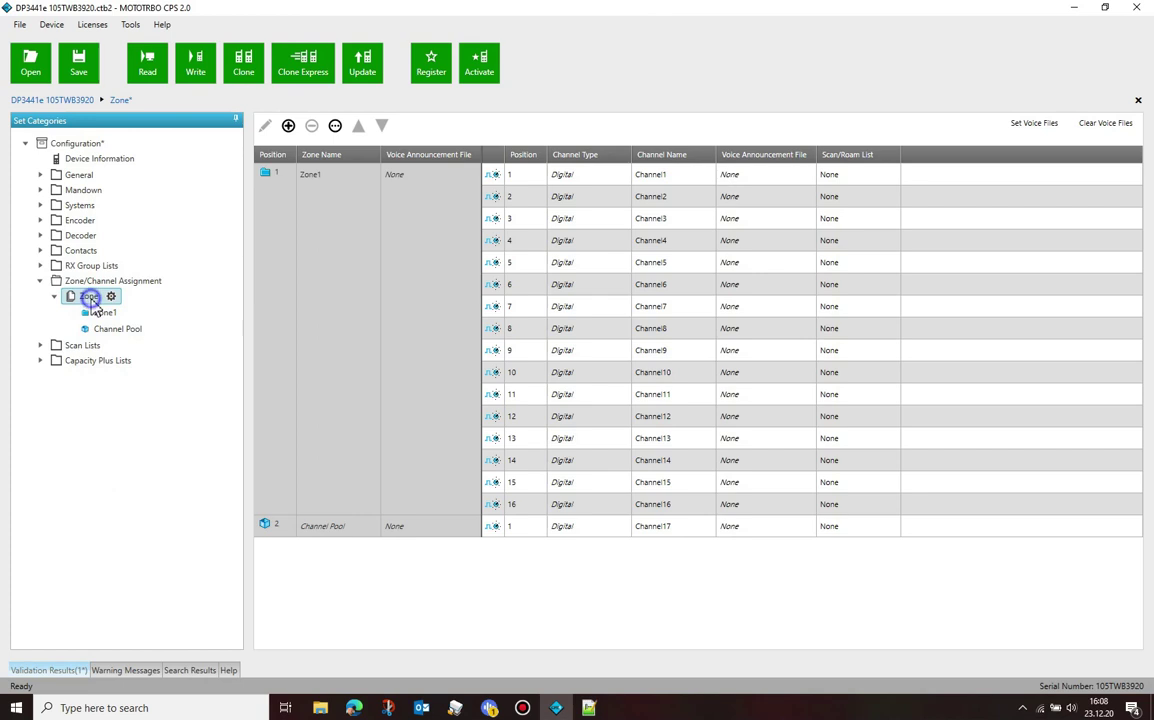
pyautogui.rightClick(92, 307)
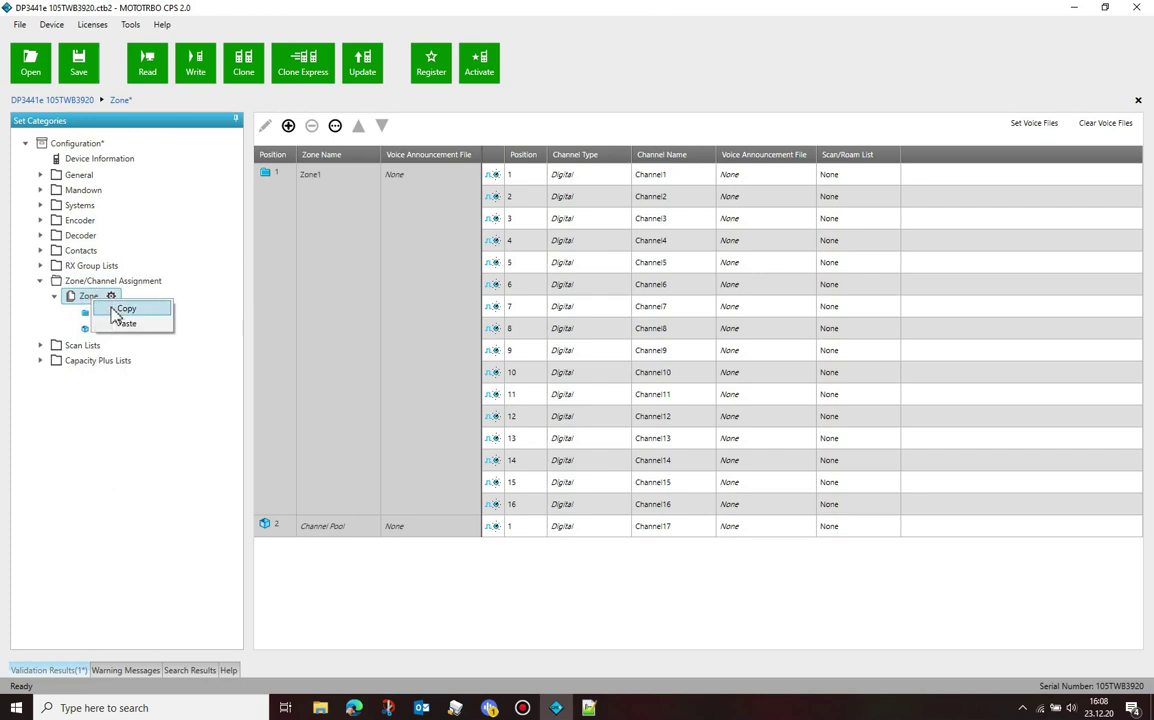
pyautogui.click(127, 323)
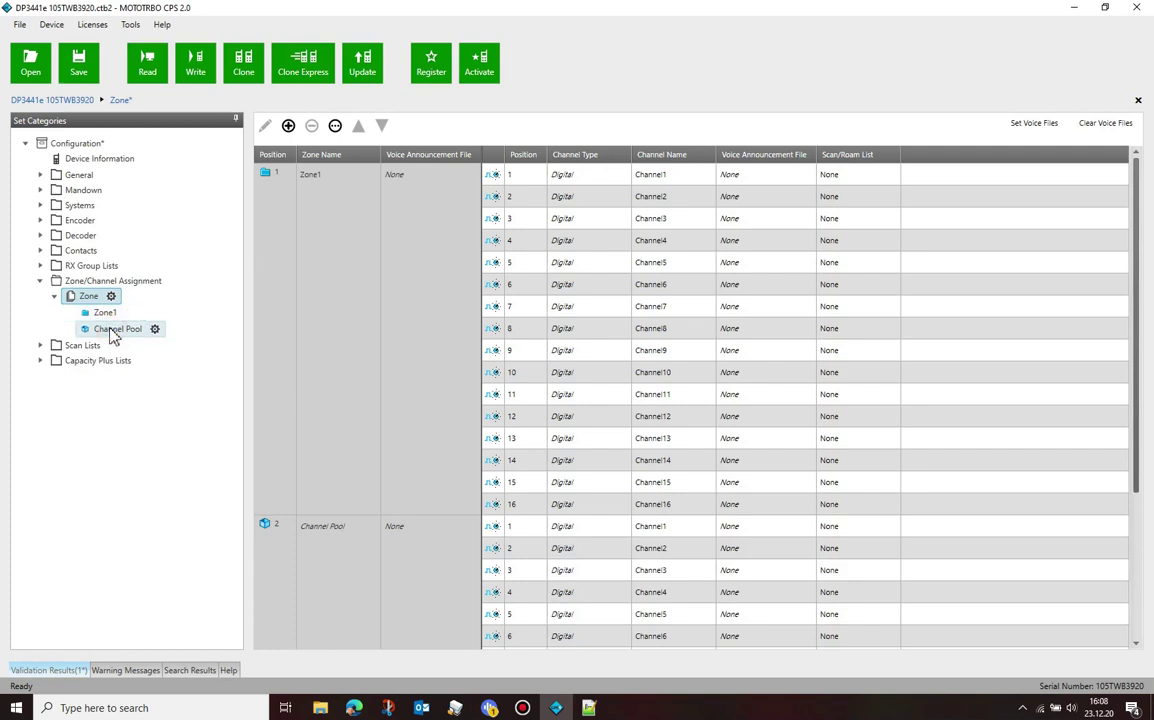
# Step: Examine the channel list of the Channel Pool and open Zone1 for comparison
pyautogui.click(113, 332)
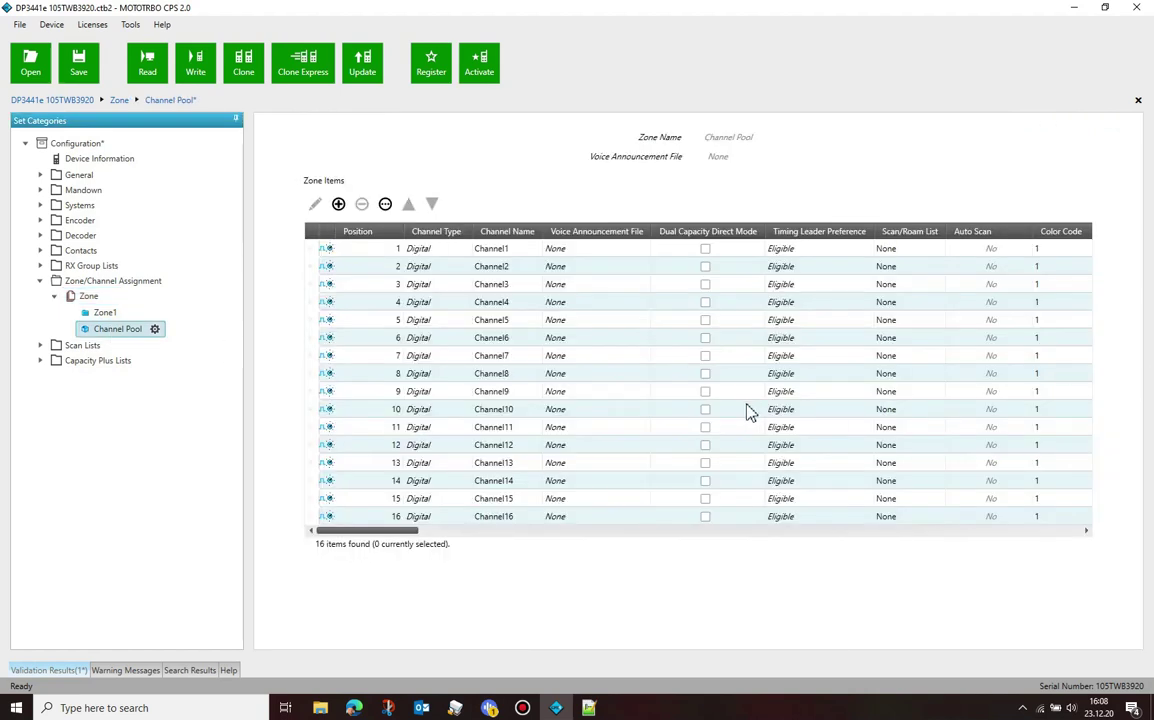
pyautogui.click(109, 312)
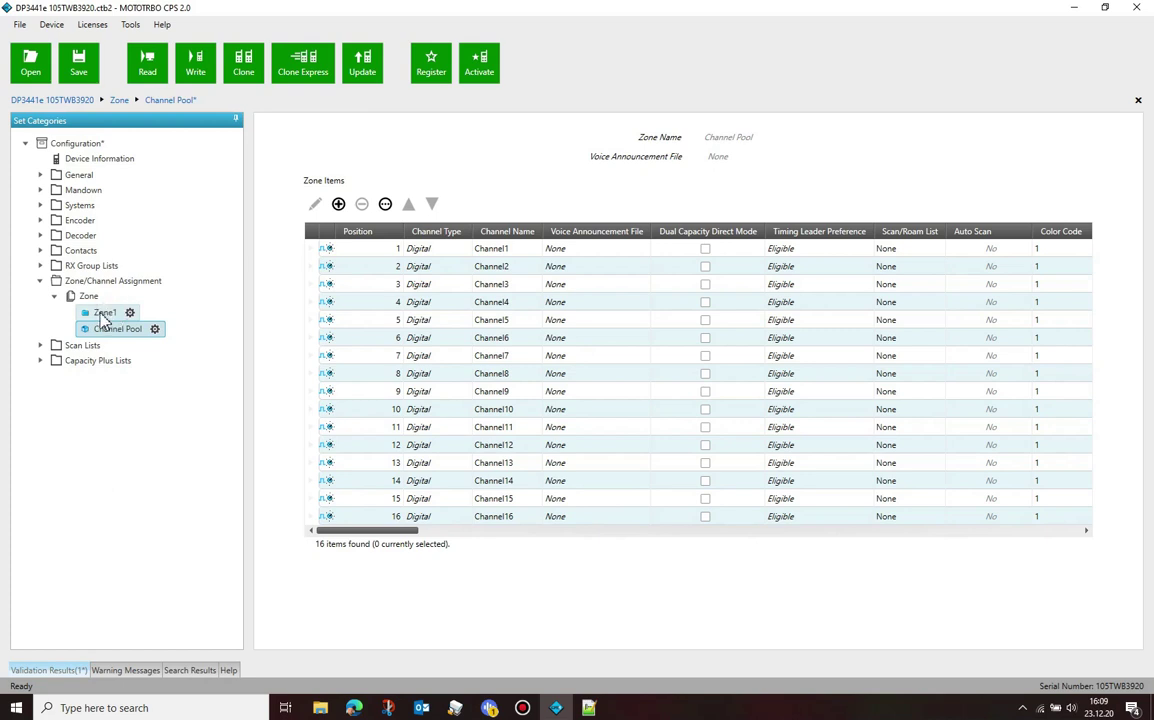
pyautogui.click(101, 314)
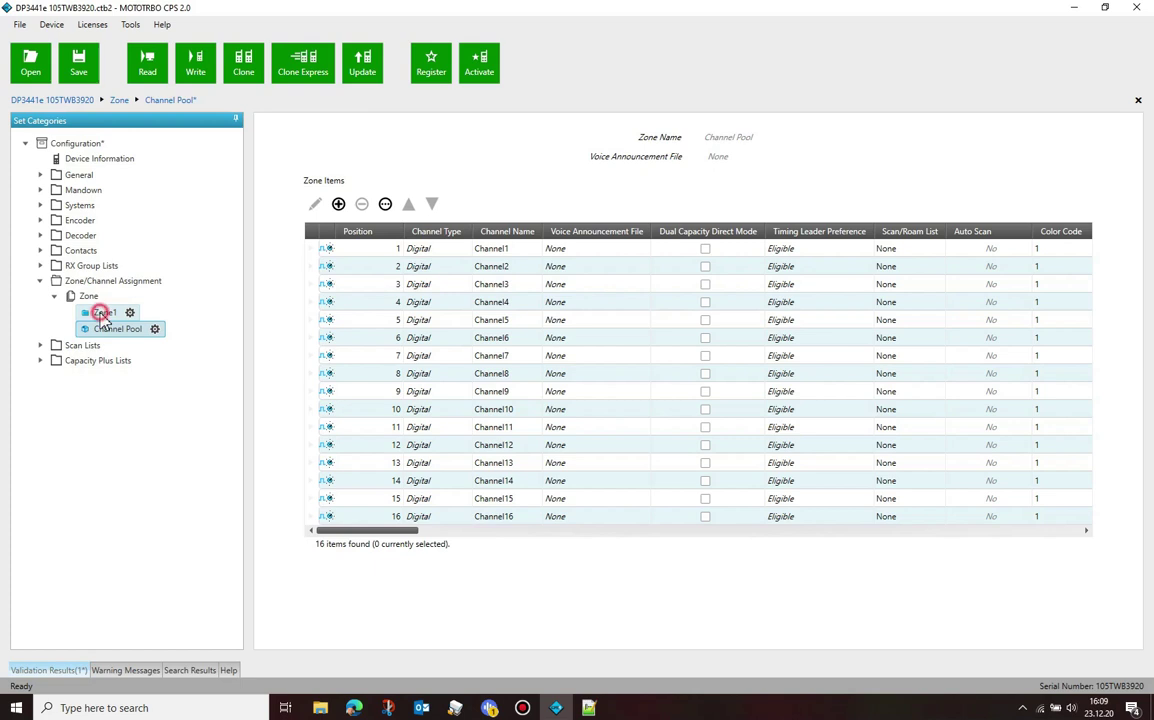